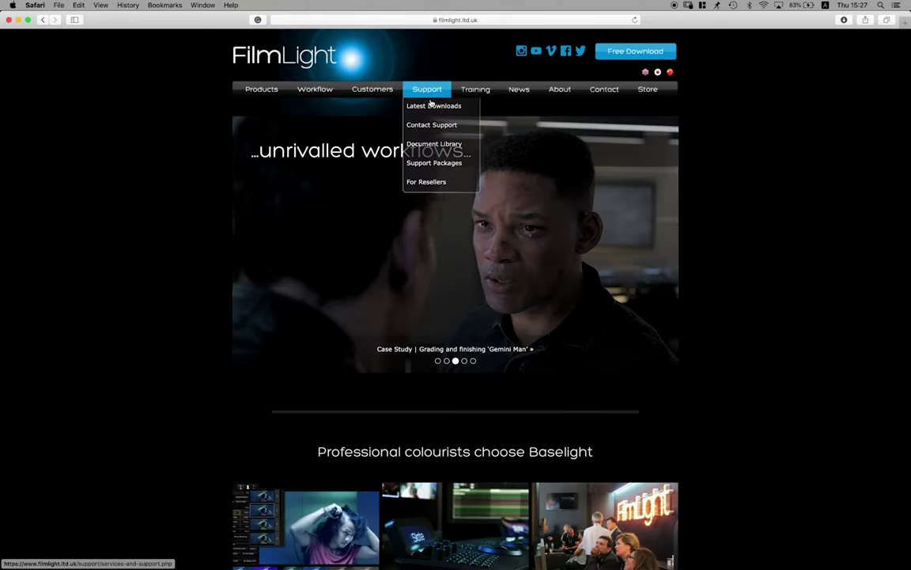
- Open the Truelight Colour Spaces page in the latest support downloads and highlight the colour space install path
{"action": "left_click", "coordinate": [434, 104]}
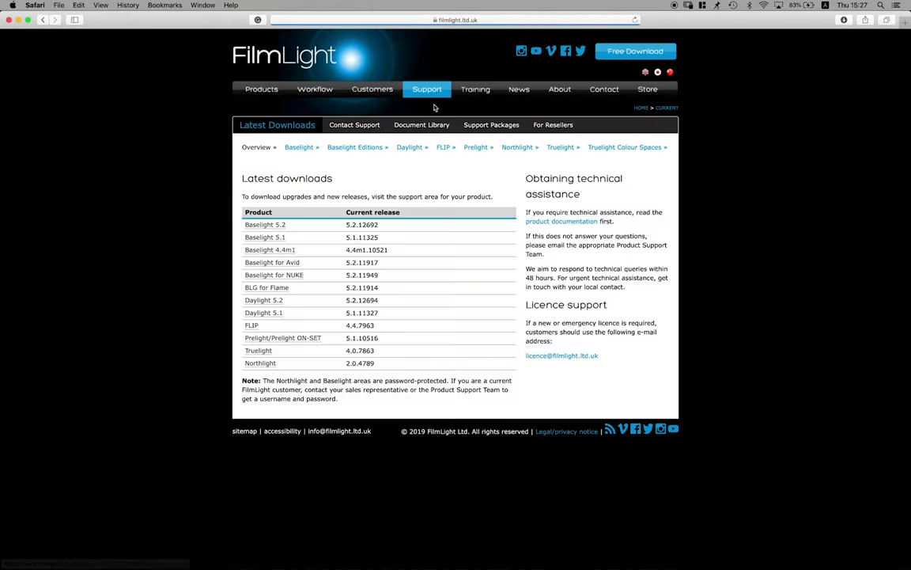
{"action": "left_click", "coordinate": [633, 148]}
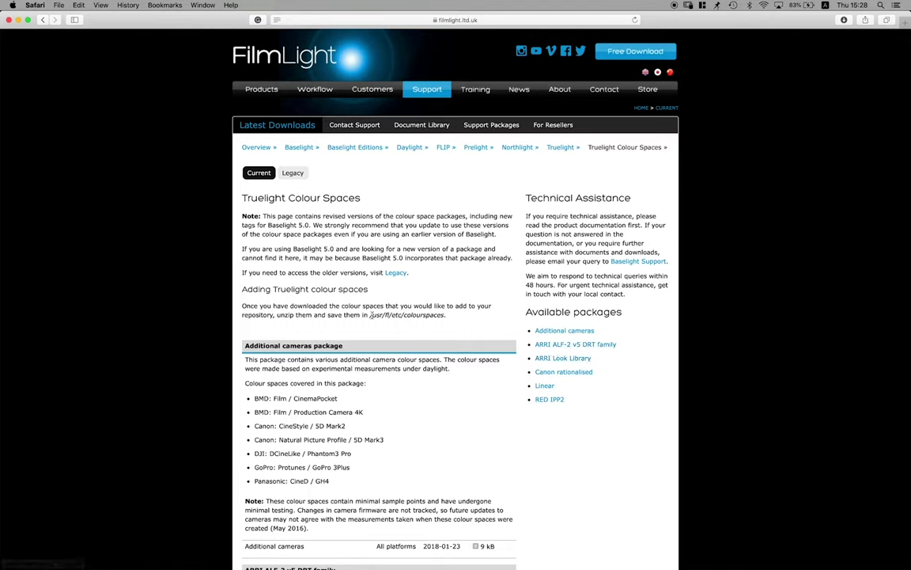
{"action": "left_click_drag", "start_coordinate": [368, 315], "coordinate": [449, 317]}
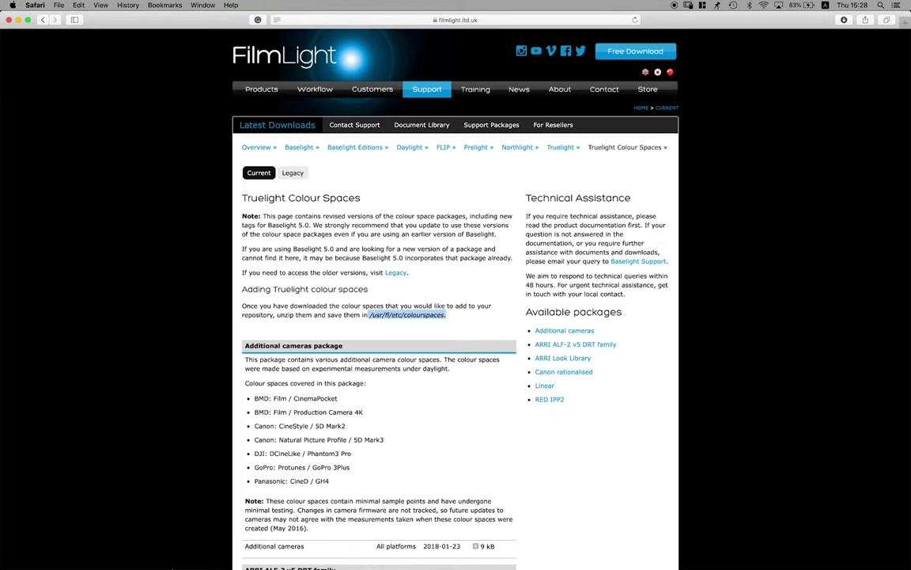
- Switch to Finder and locate the colourspaces folder inside FilmLight's etc folder
{"action": "key", "text": "super+Tab"}
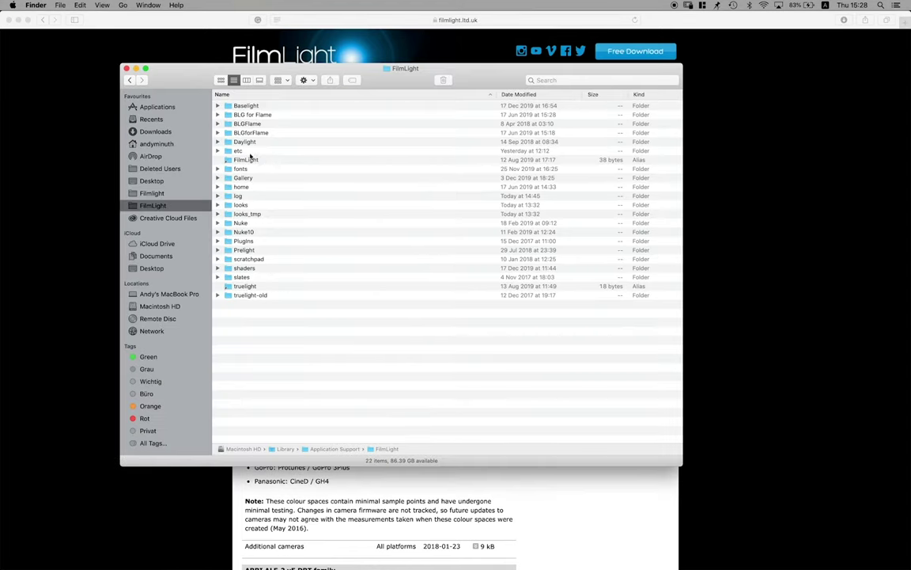
{"action": "double_click", "coordinate": [233, 144]}
{"action": "left_click", "coordinate": [261, 160]}
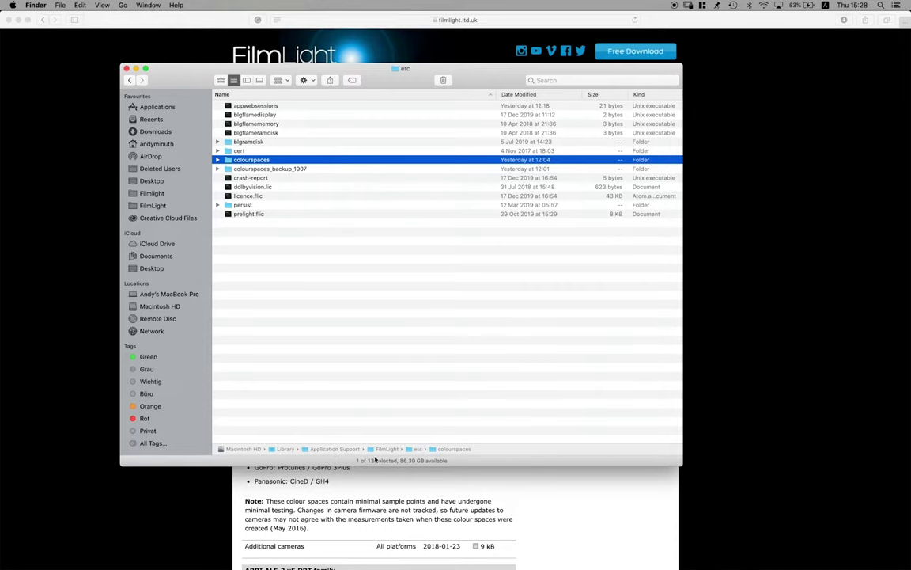
- Return to Safari, read where ARRI Look Library files are saved, and locate FilmLight's looks folder in Finder
{"action": "left_click", "coordinate": [469, 467]}
{"action": "scroll", "coordinate": [573, 360], "scroll_direction": "down", "scroll_amount": 15}
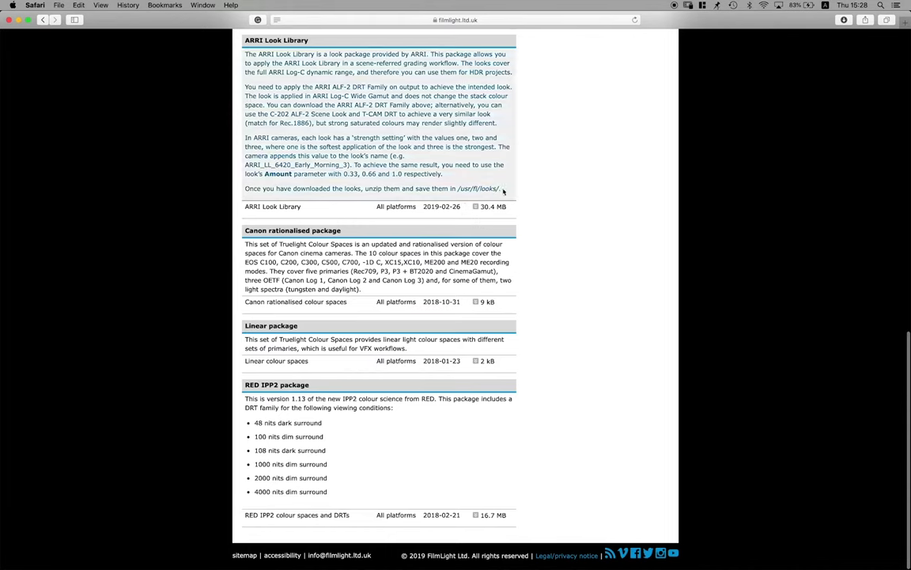
{"action": "mouse_move", "coordinate": [143, 554]}
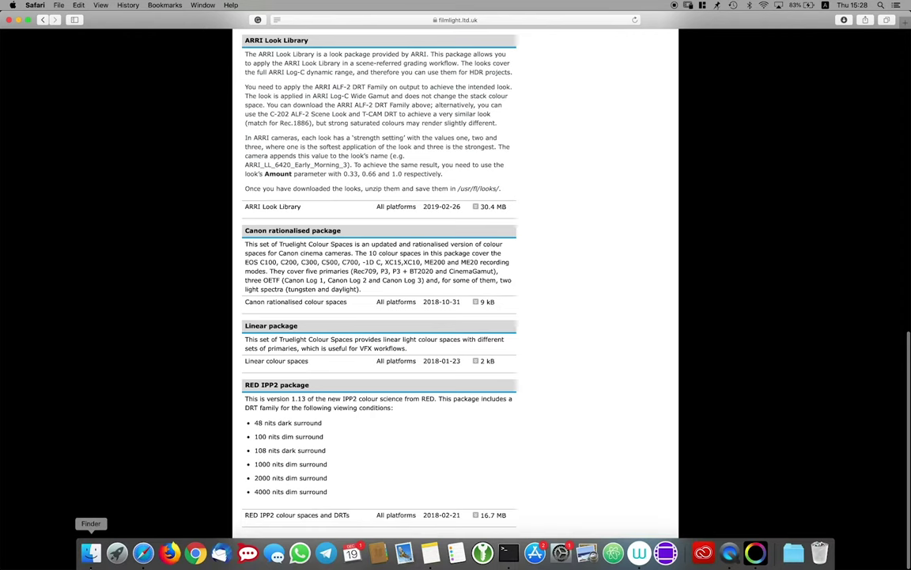
{"action": "left_click", "coordinate": [90, 554]}
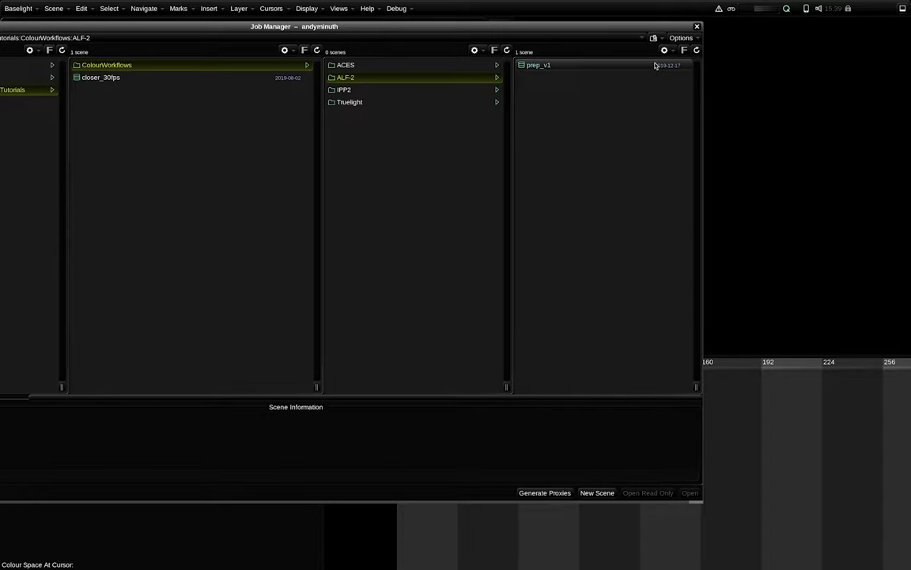
- In Baselight, create scene arri_v1 in the ALF-2 folder at HD 1920x1080, 24p, working in ARRI: LogC / Wide Gamut, and close the Job Manager
{"action": "left_click", "coordinate": [664, 50]}
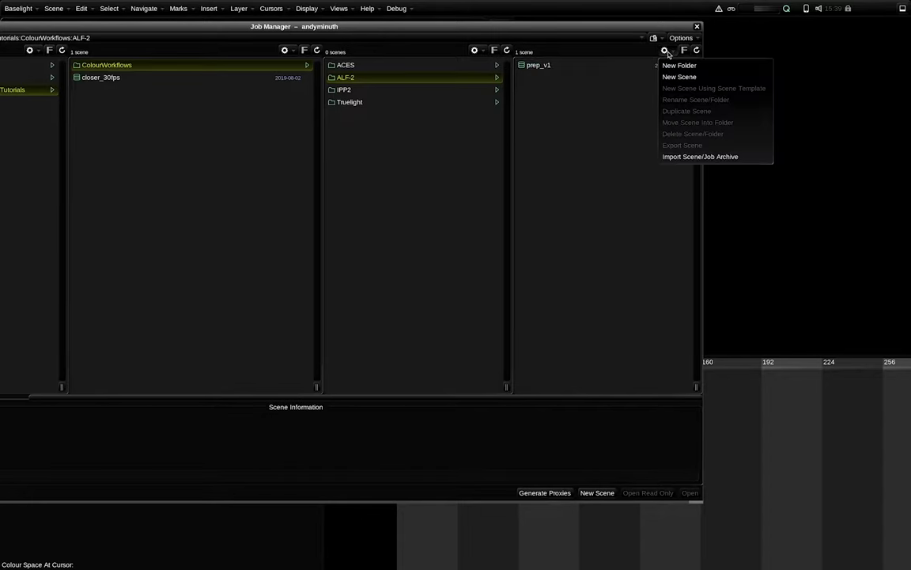
{"action": "left_click", "coordinate": [669, 77]}
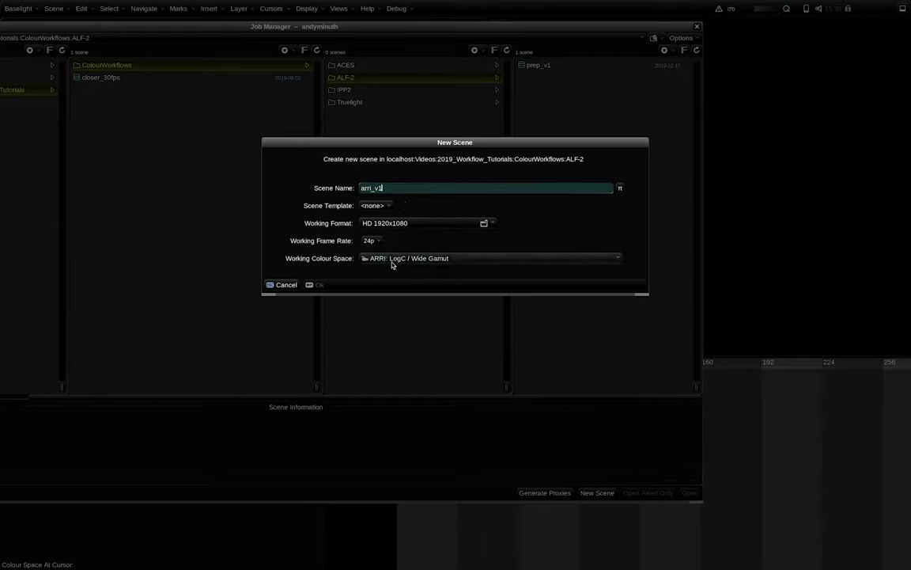
{"action": "left_click", "coordinate": [319, 284]}
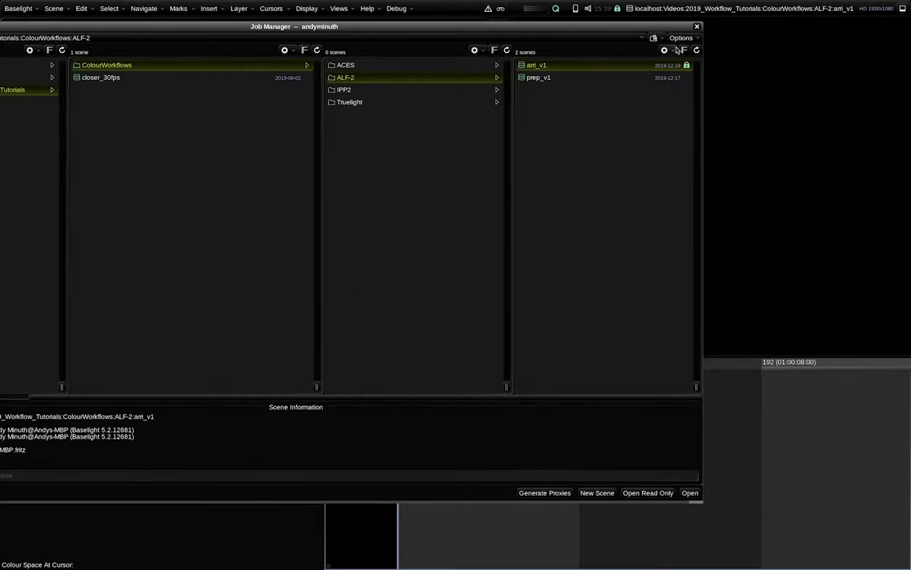
{"action": "key", "text": "ctrl+j"}
- Set the scene's Display Rendering Transform to ARRI ALF-2 and close the scene settings
{"action": "left_click", "coordinate": [339, 8]}
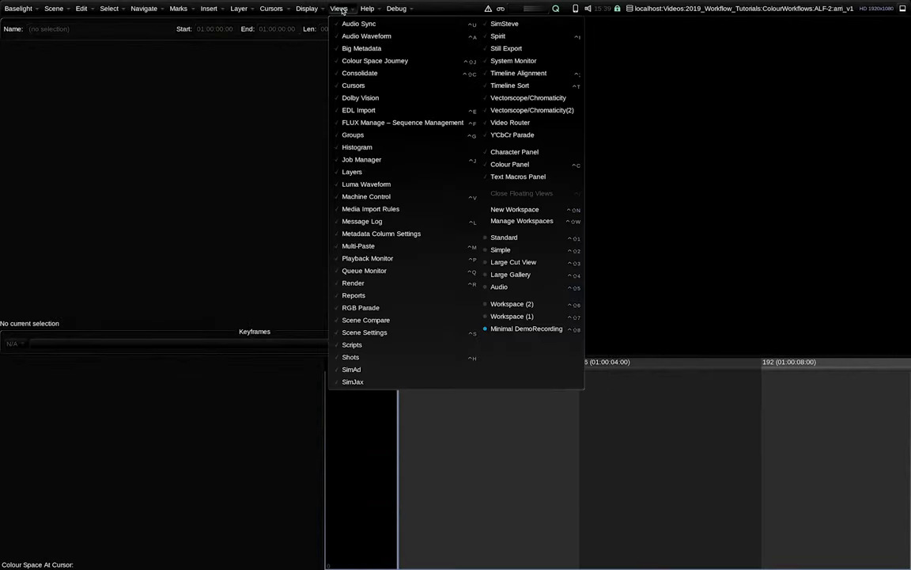
{"action": "left_click", "coordinate": [364, 332]}
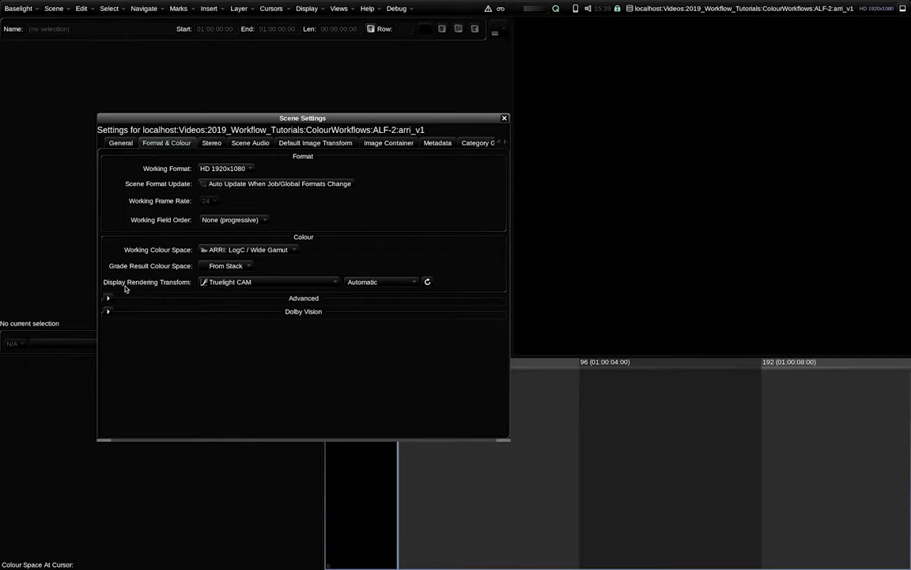
{"action": "left_click", "coordinate": [228, 283]}
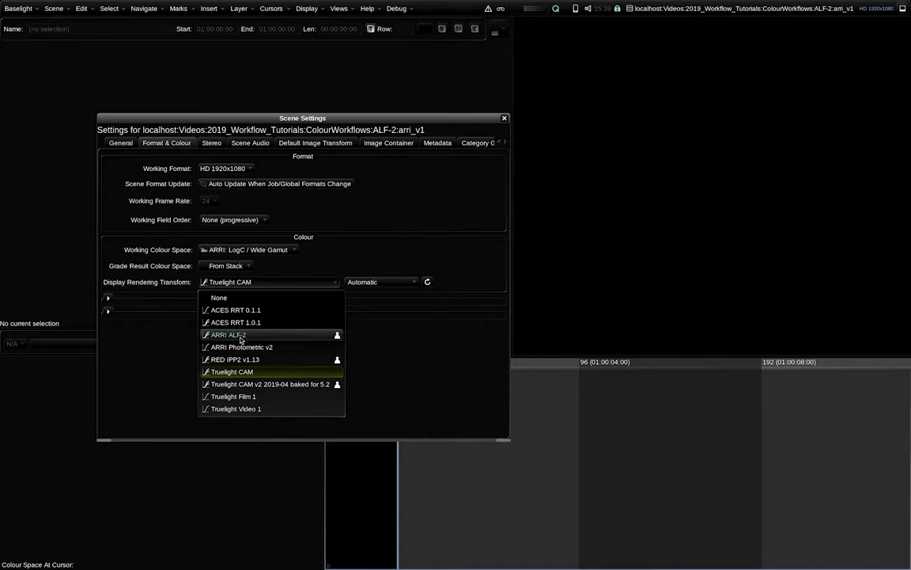
{"action": "left_click", "coordinate": [241, 336]}
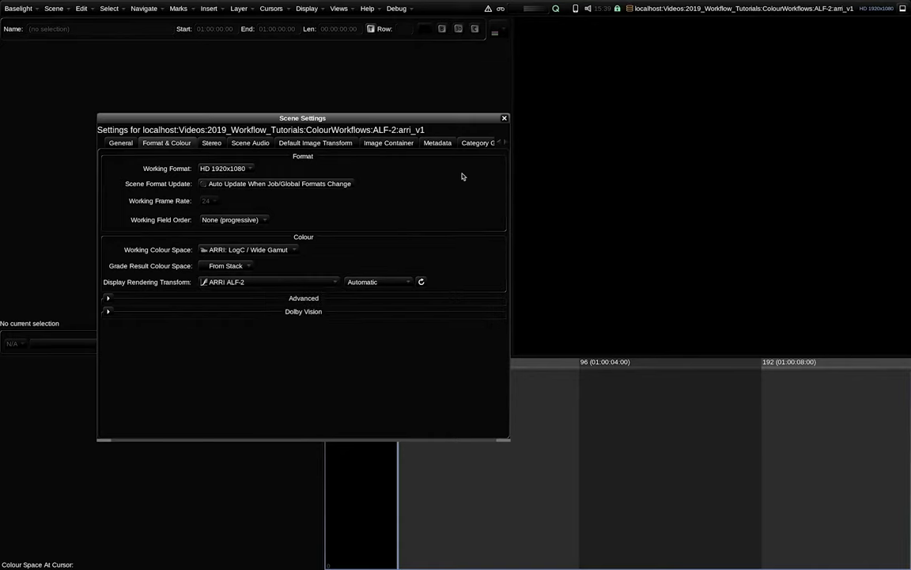
{"action": "left_click", "coordinate": [505, 120]}
- Insert the three clips from the ALF-2 mix folder into the timeline using FLUX Manage
{"action": "left_click", "coordinate": [338, 9]}
{"action": "left_click", "coordinate": [371, 125]}
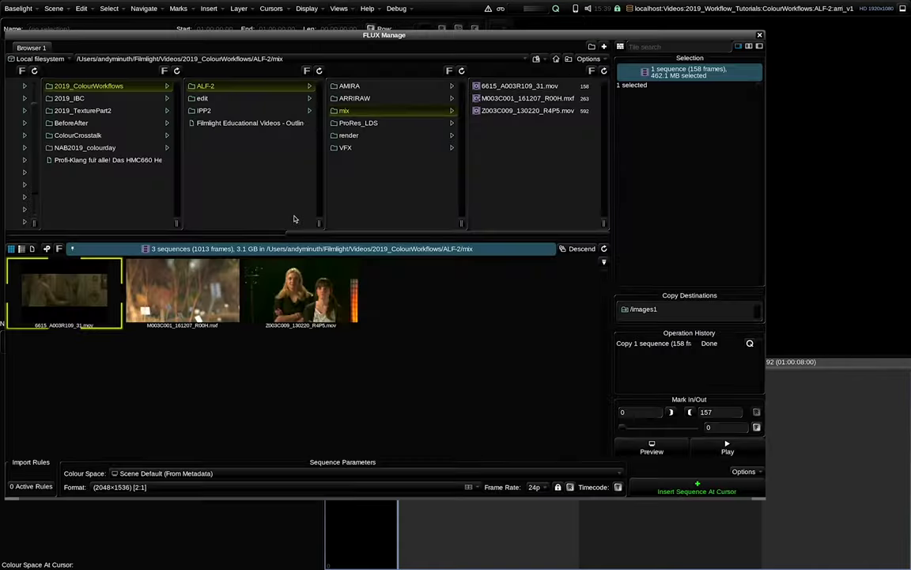
{"action": "left_click", "coordinate": [760, 35]}
{"action": "scroll", "coordinate": [812, 431], "scroll_direction": "down", "scroll_amount": 7}
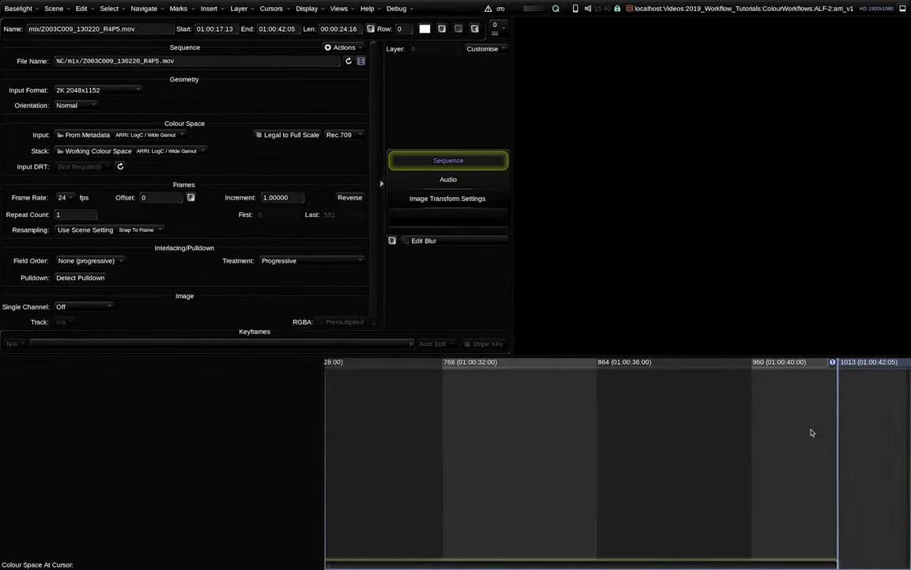
{"action": "scroll", "coordinate": [805, 435], "scroll_direction": "down", "scroll_amount": 5}
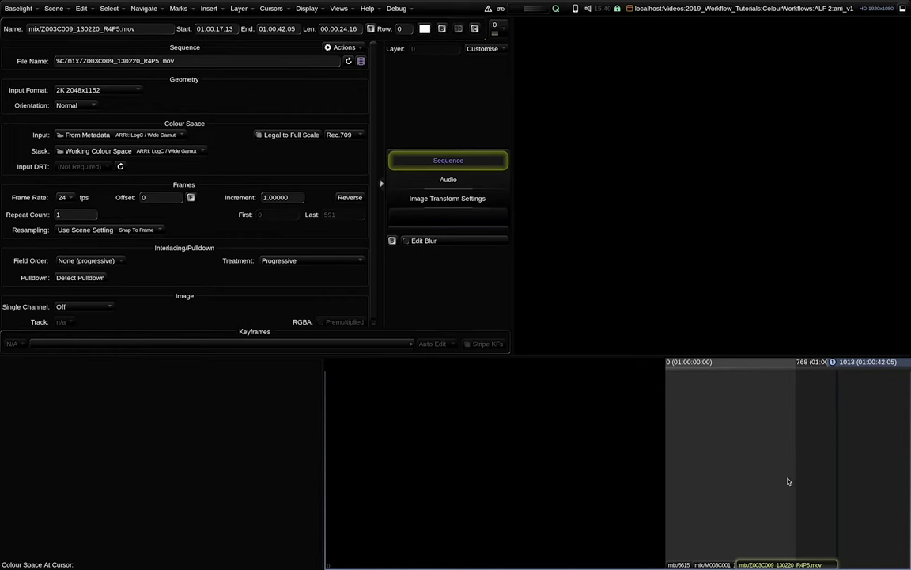
- Move to the Z003C009_130220_R4P5.mov shot and inspect its file metadata without changing the movie
{"action": "key", "text": "Up"}
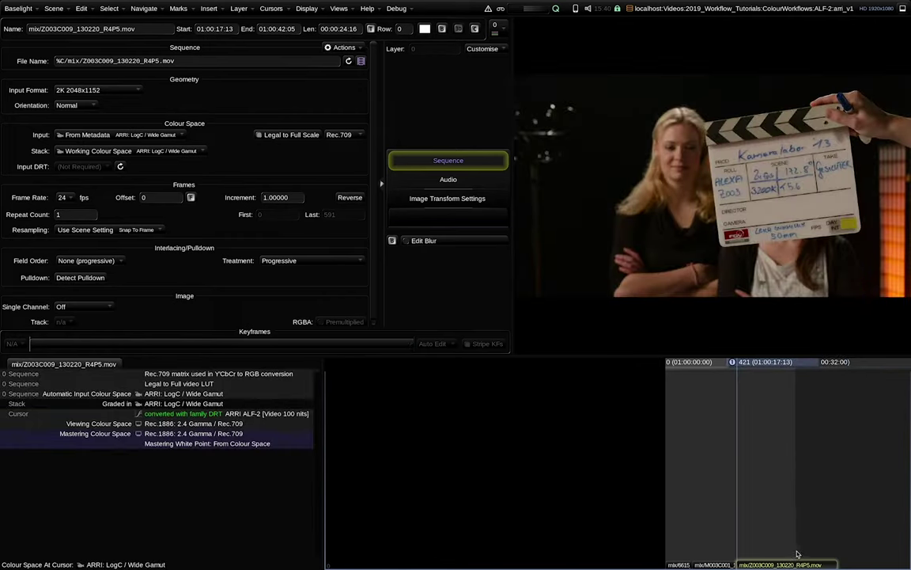
{"action": "left_click", "coordinate": [362, 62]}
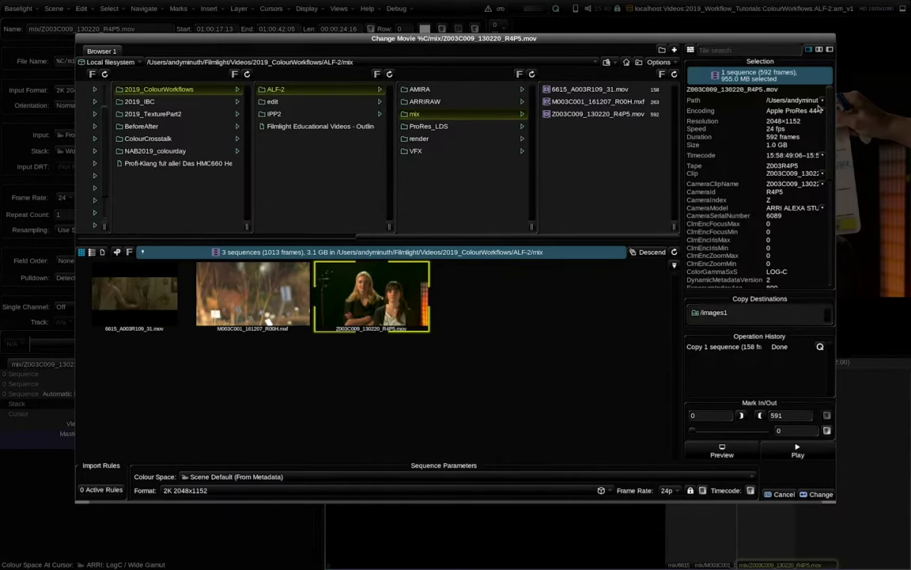
{"action": "scroll", "coordinate": [834, 243], "scroll_direction": "down", "scroll_amount": 10}
{"action": "scroll", "coordinate": [834, 243], "scroll_direction": "up", "scroll_amount": 10}
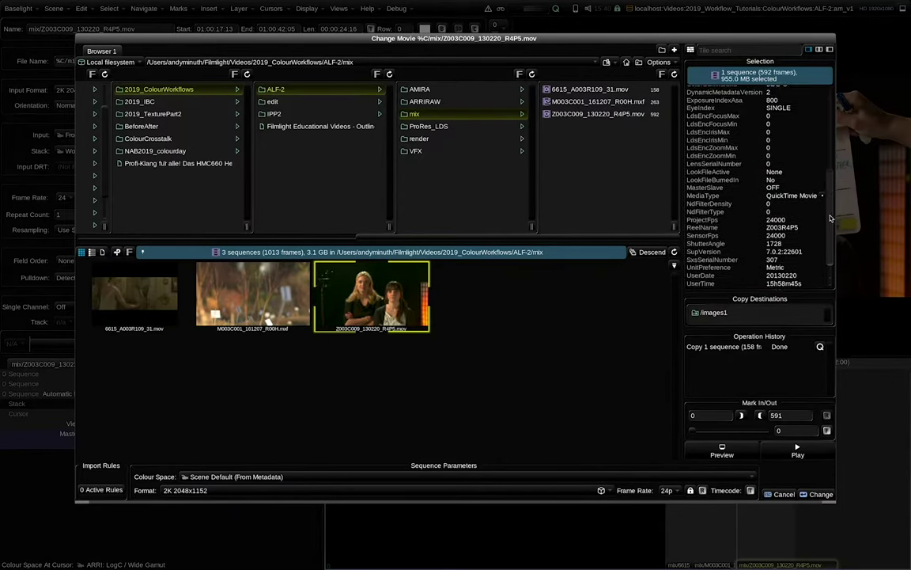
{"action": "left_click", "coordinate": [784, 494]}
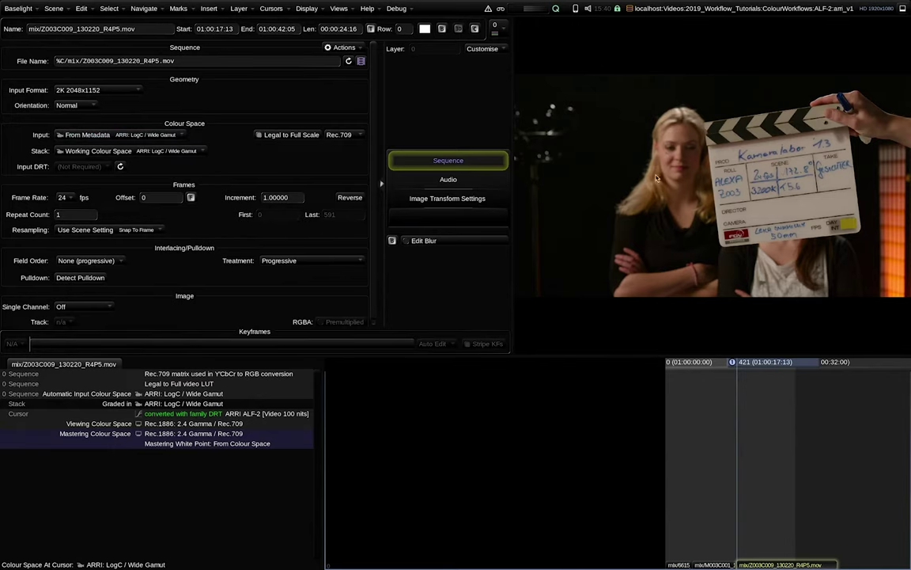
- Move to the M003C001_161207_R00H.mxf shot and inspect its file metadata without changing the movie
{"action": "key", "text": "Up"}
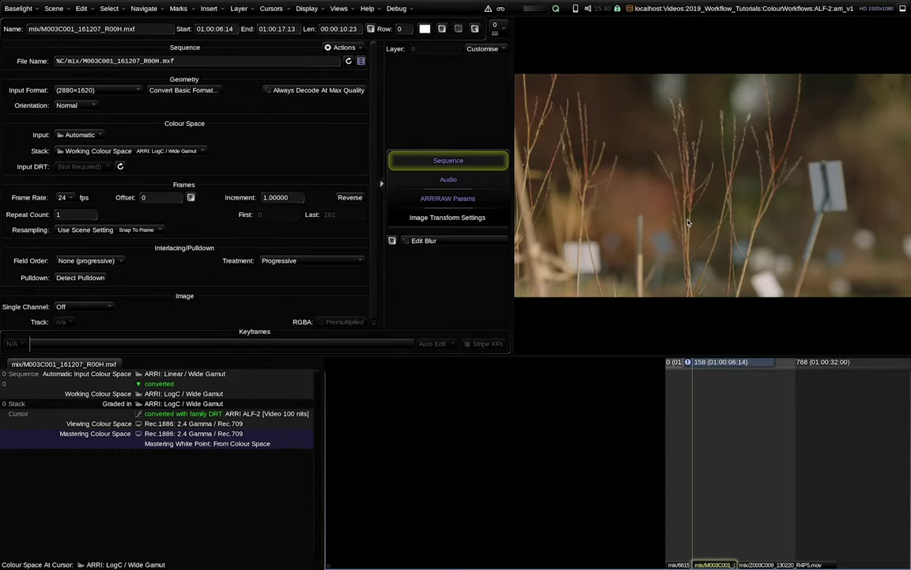
{"action": "left_click", "coordinate": [324, 59]}
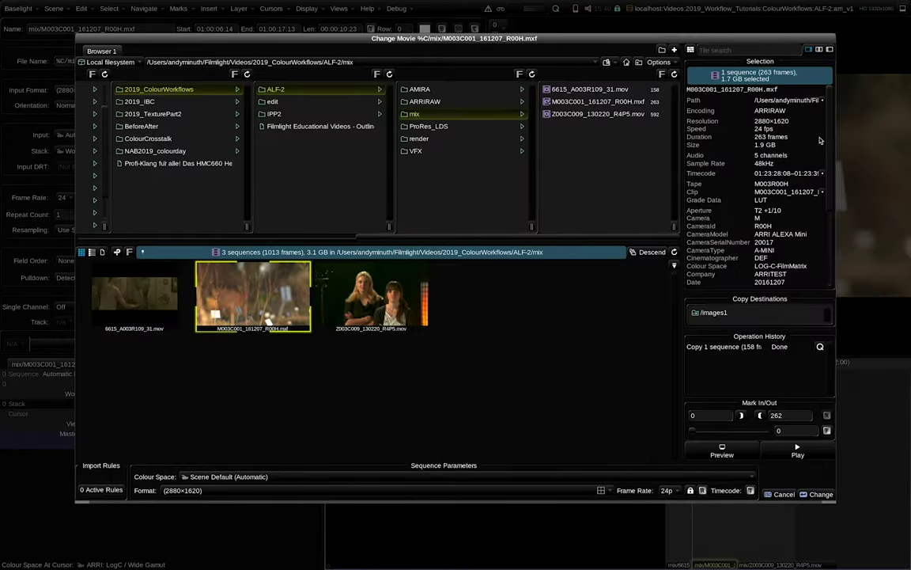
{"action": "scroll", "coordinate": [742, 124], "scroll_direction": "down", "scroll_amount": 5}
{"action": "left_click", "coordinate": [780, 492]}
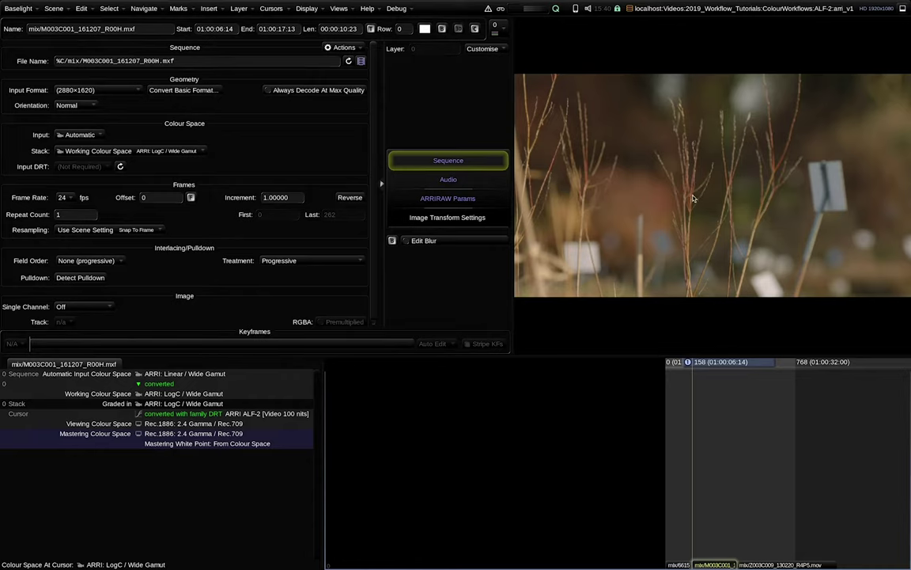
- Check the metadata colour tags of the 6615_A003R109_31.mov shot and set its input colour space to ARRI: LogC / Wide Gamut
{"action": "key", "text": "Up"}
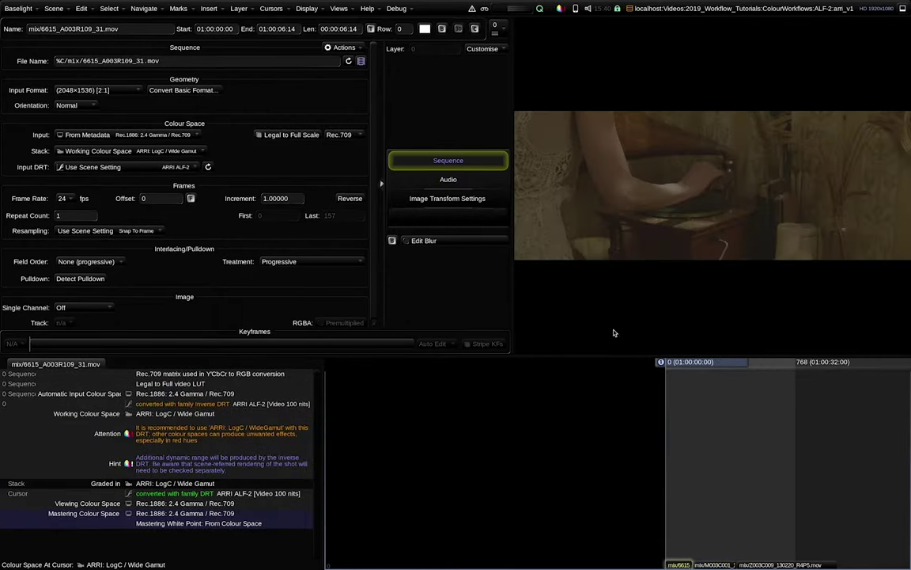
{"action": "left_click", "coordinate": [361, 62]}
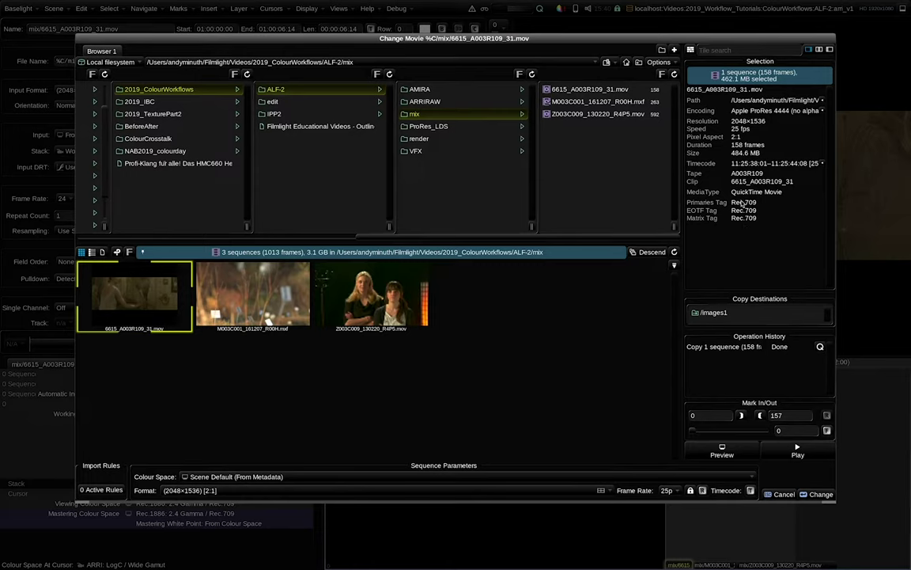
{"action": "left_click", "coordinate": [784, 494]}
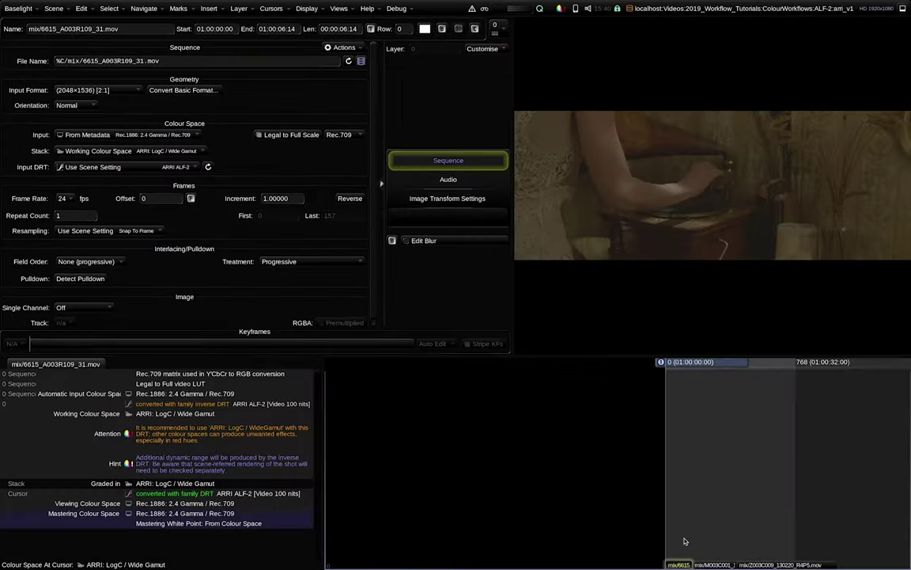
{"action": "left_click", "coordinate": [169, 135]}
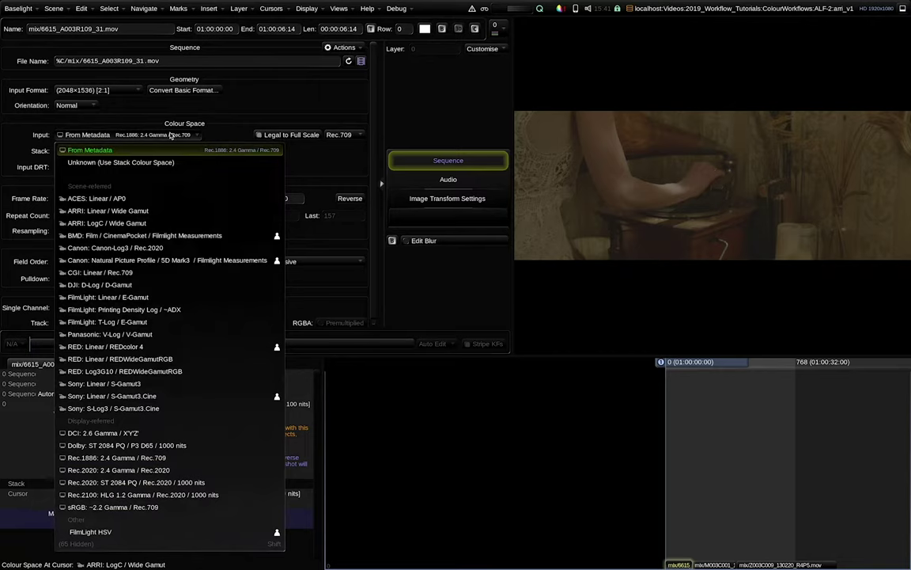
{"action": "left_click", "coordinate": [152, 223]}
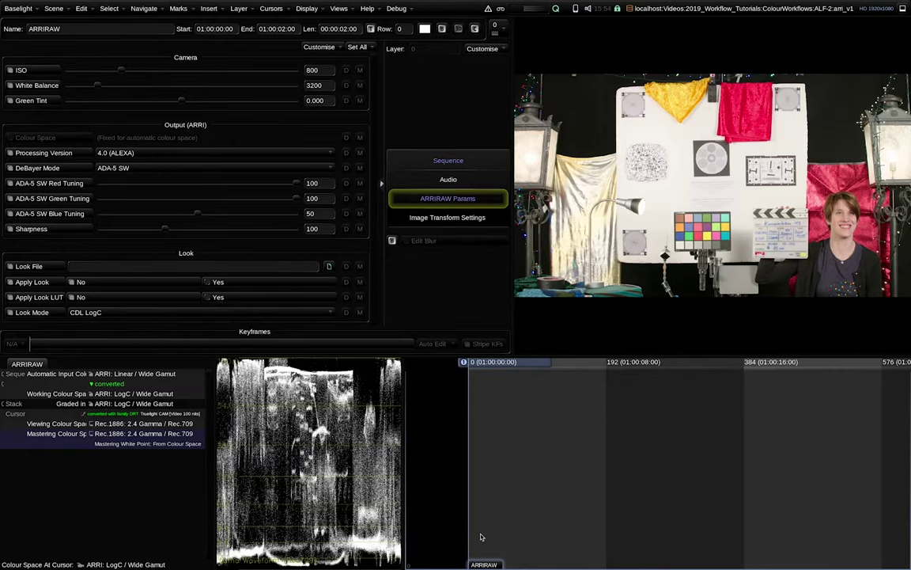
- Paste a copy of the ARRIRAW shot at the end of the timeline
{"action": "left_click", "coordinate": [485, 562]}
{"action": "key", "text": "End"}
{"action": "key", "text": "ctrl+v"}
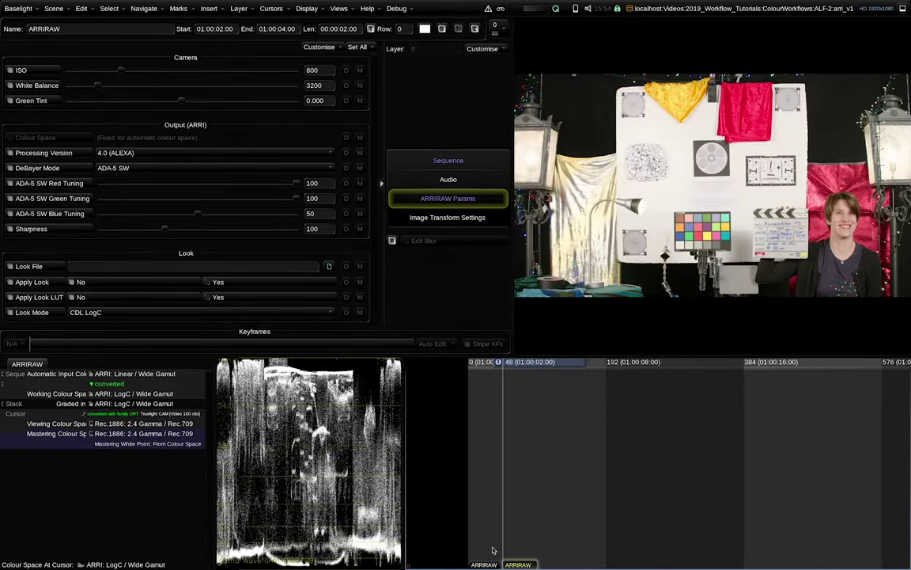
- Set the copied ARRIRAW shot's input colour space to ARRI: LogC / Wide Gamut and show its ARRIRAW decode parameters
{"action": "left_click", "coordinate": [459, 163]}
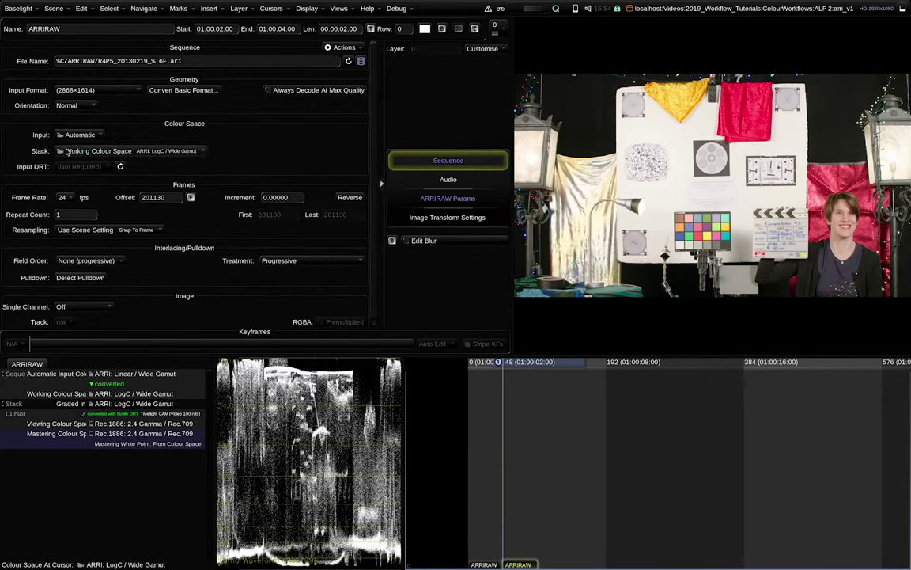
{"action": "left_click", "coordinate": [79, 135]}
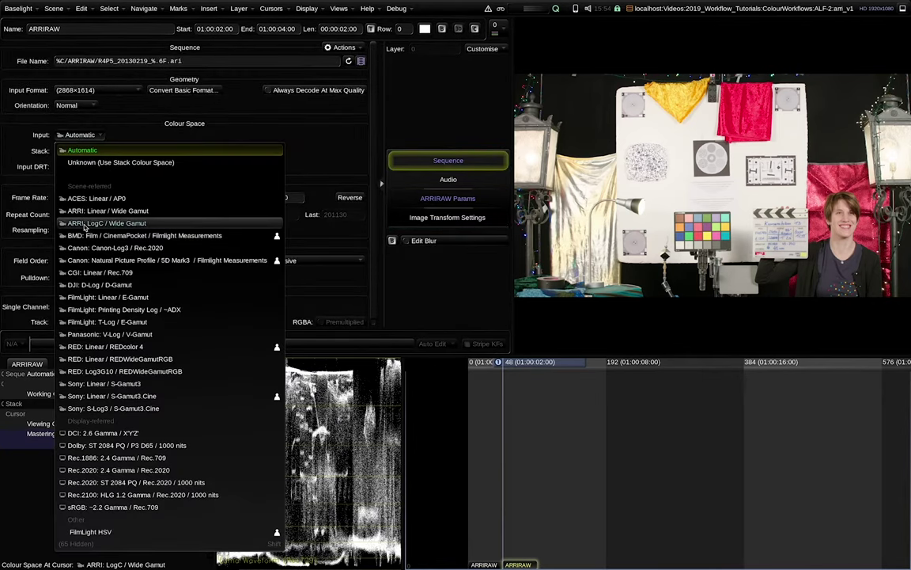
{"action": "left_click", "coordinate": [87, 223]}
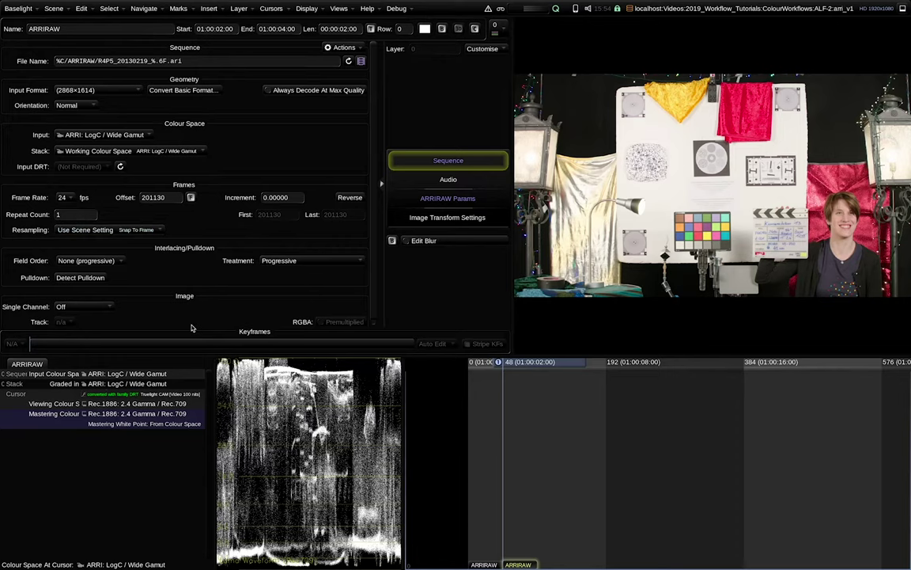
{"action": "left_click", "coordinate": [424, 202]}
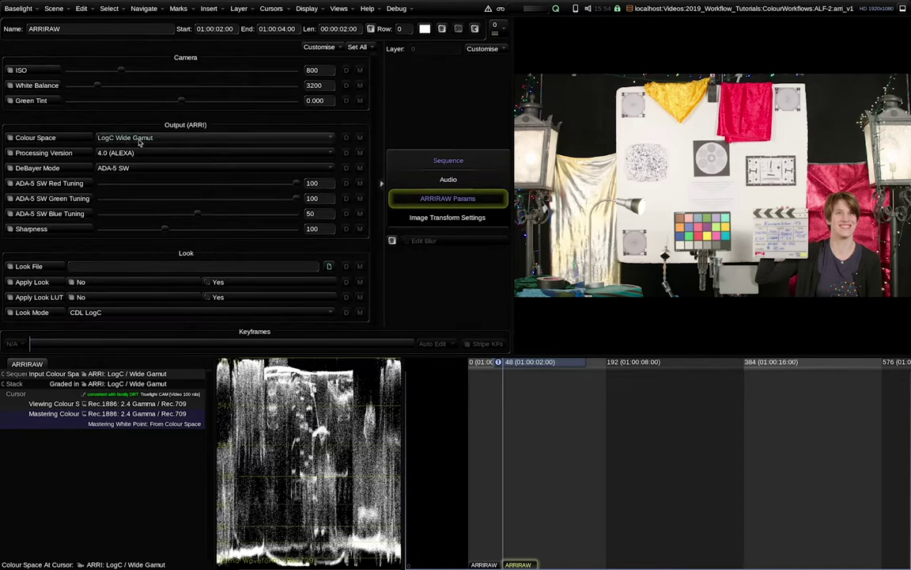
- Review the copied ARRIRAW shot's sequence colour space settings and compare its image with the original automatic-colour-space shot
{"action": "left_click", "coordinate": [431, 160]}
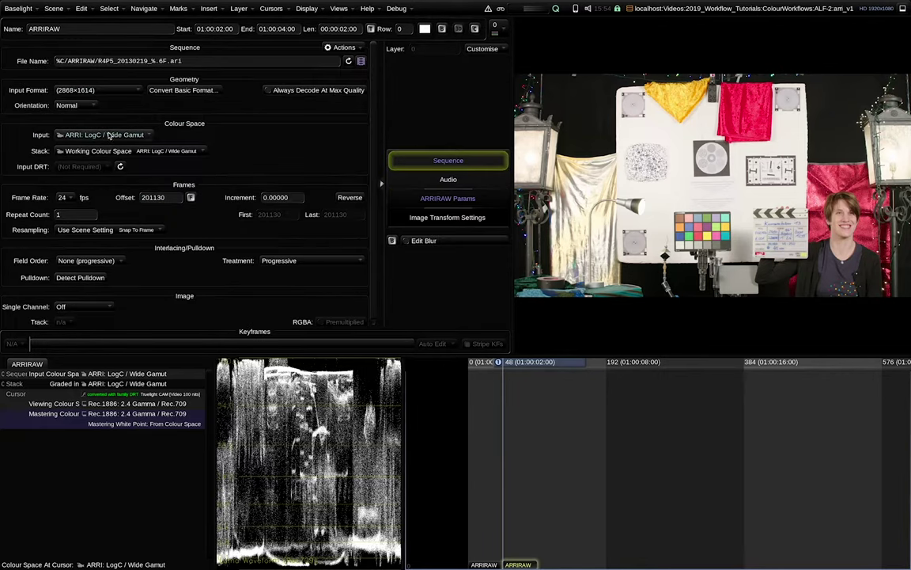
{"action": "key", "text": "Up"}
{"action": "key", "text": "Down"}
{"action": "key", "text": "Up"}
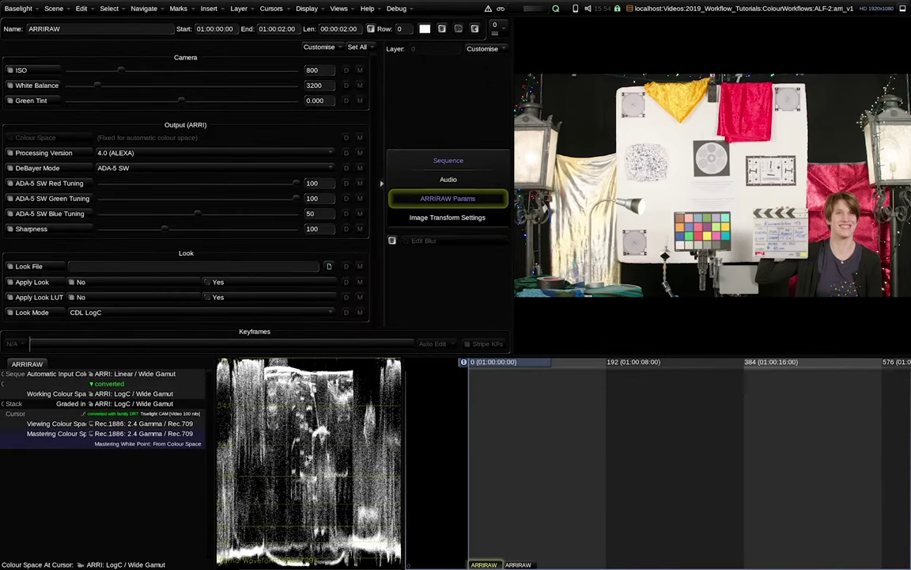
{"action": "key", "text": "Down"}
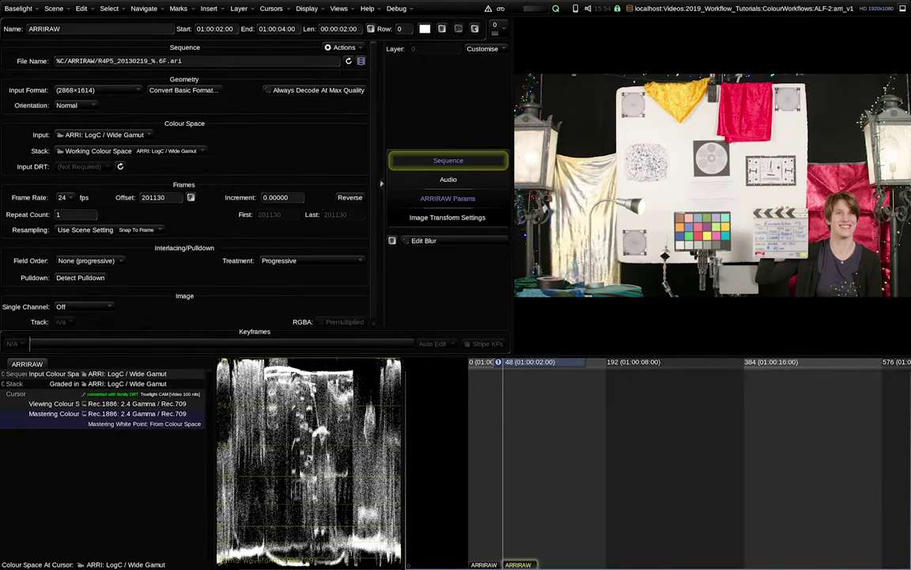
- Raise the original ARRIRAW shot's ISO to 3200 and compensate with a Base Grade layer whose Balance exposure is -2
{"action": "left_click", "coordinate": [472, 363]}
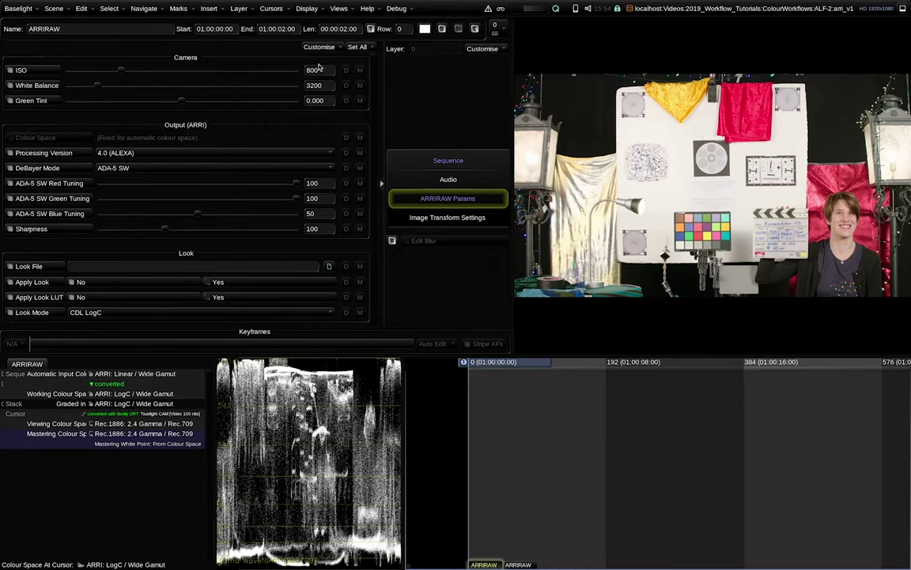
{"action": "left_click_drag", "start_coordinate": [119, 71], "coordinate": [362, 76]}
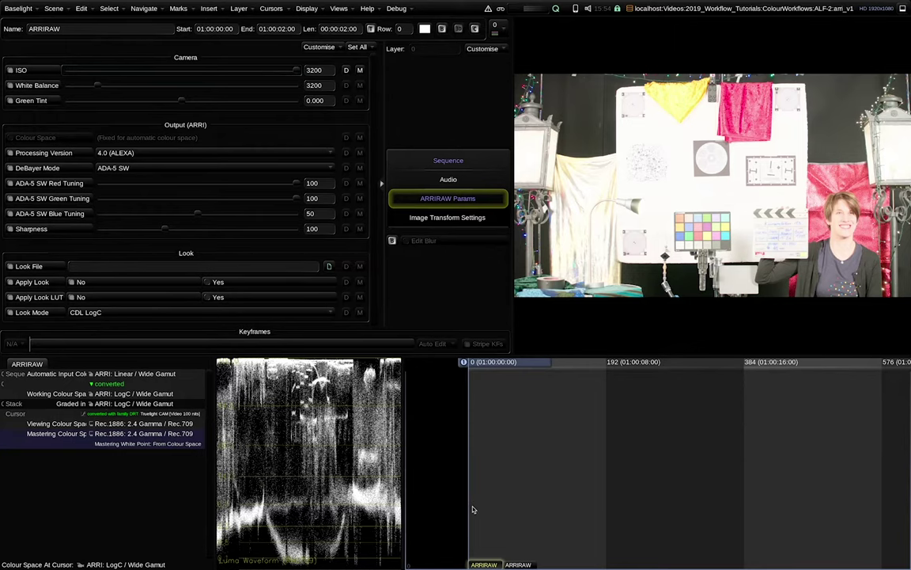
{"action": "key", "text": "p"}
{"action": "double_click", "coordinate": [228, 113]}
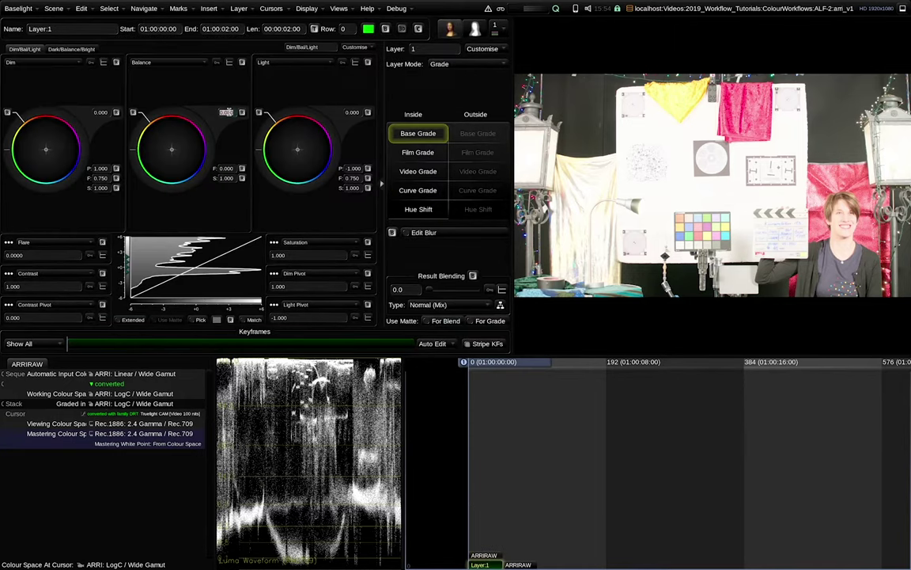
{"action": "type", "text": "-2"}
{"action": "key", "text": "Return"}
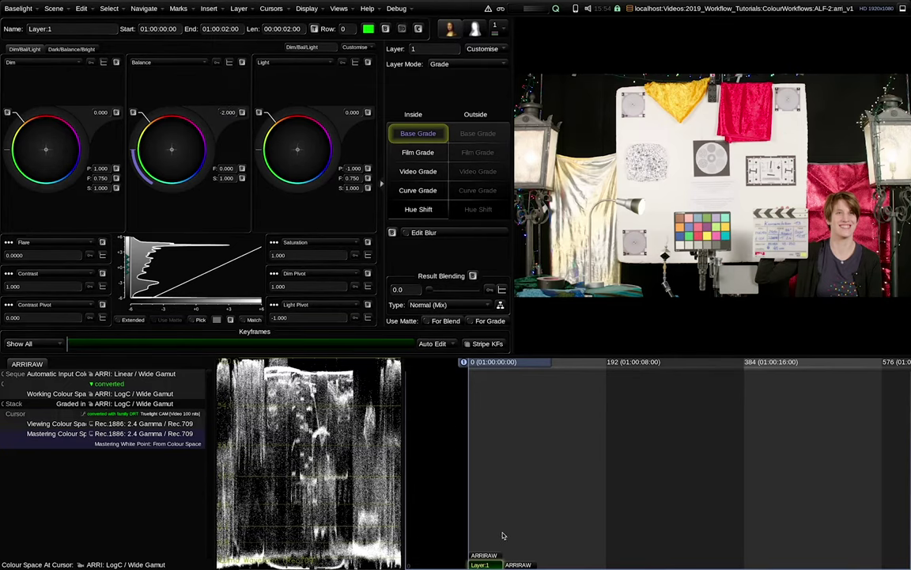
- Set the copied ARRIRAW shot's ISO to 3200 and paste the compensating Base Grade layer onto it
{"action": "left_click", "coordinate": [516, 564]}
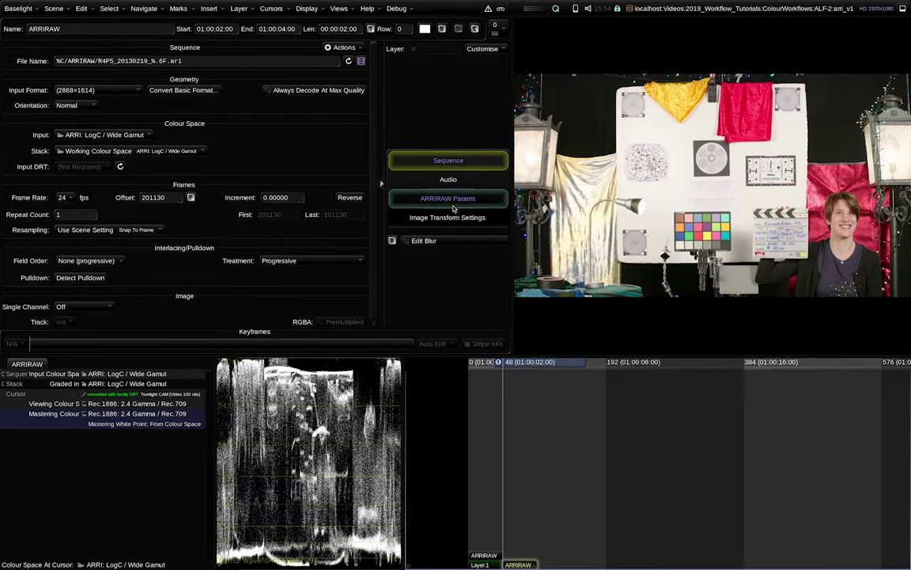
{"action": "left_click", "coordinate": [408, 197]}
{"action": "left_click_drag", "start_coordinate": [120, 70], "coordinate": [296, 70]}
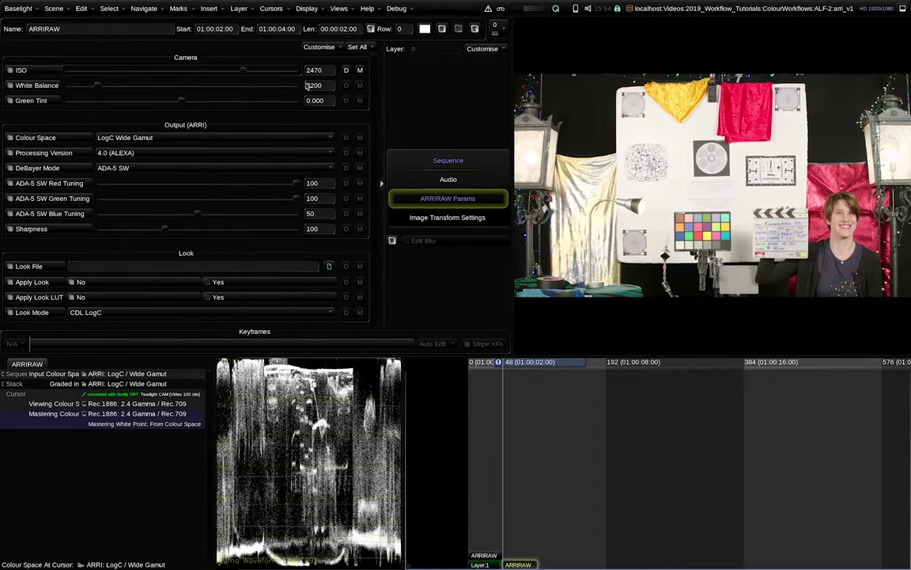
{"action": "key", "text": "ctrl+v"}
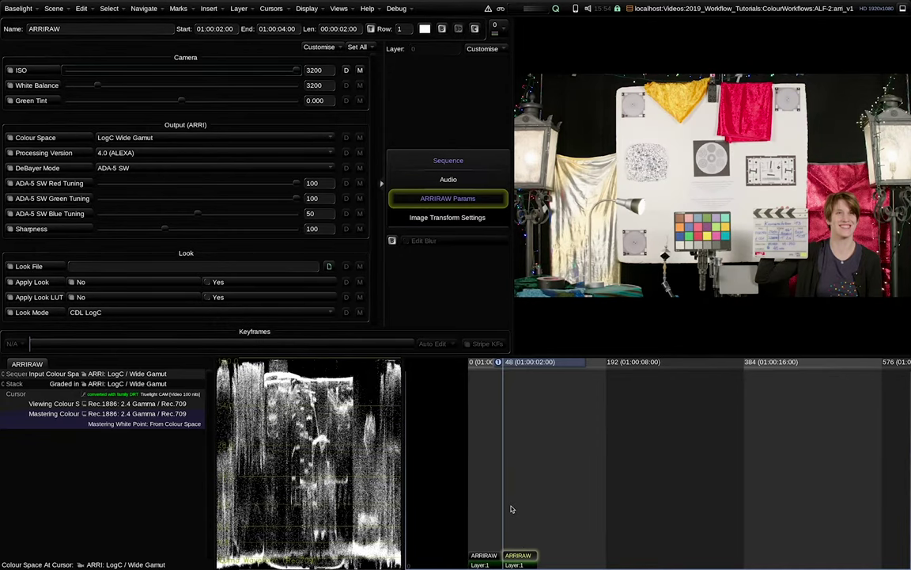
- Compare highlight rendering between the two graded ISO 3200 ARRIRAW shots by alternating between them
{"action": "key", "text": "Page_Up"}
{"action": "key", "text": "Page_Down"}
{"action": "key", "text": "Page_Up"}
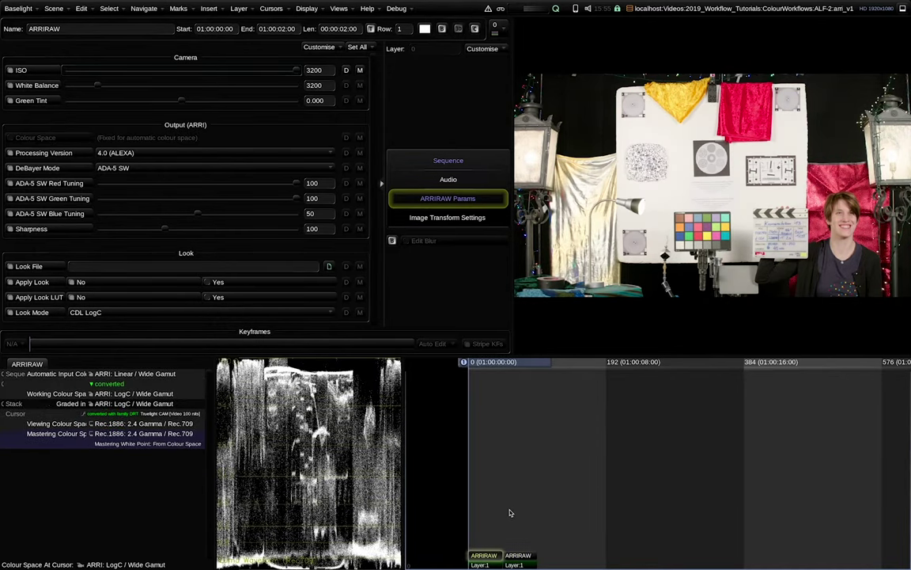
{"action": "key", "text": "Page_Down"}
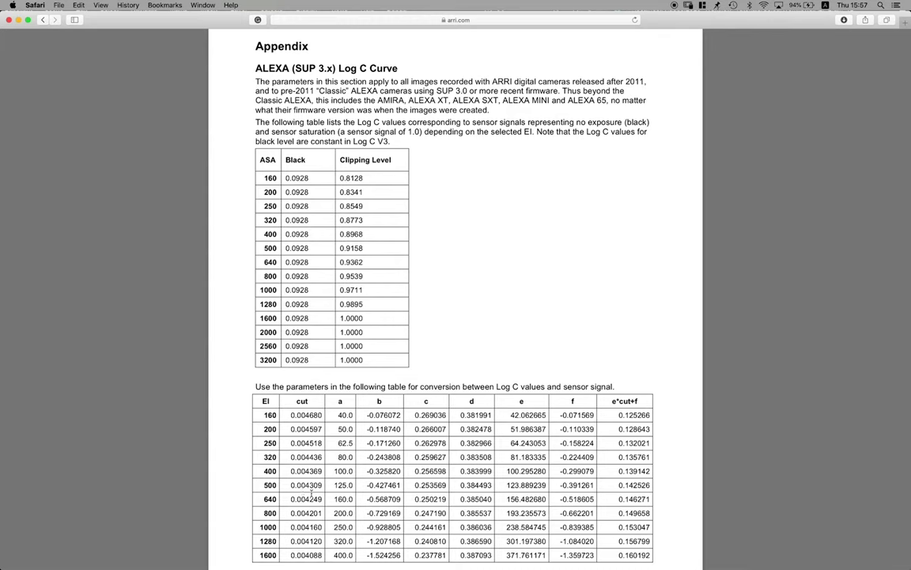
- Switch back to Baselight and examine the fine ring patterns and metal handle in the ADA-1 HW shot at close range
{"action": "key", "text": "super+Tab"}
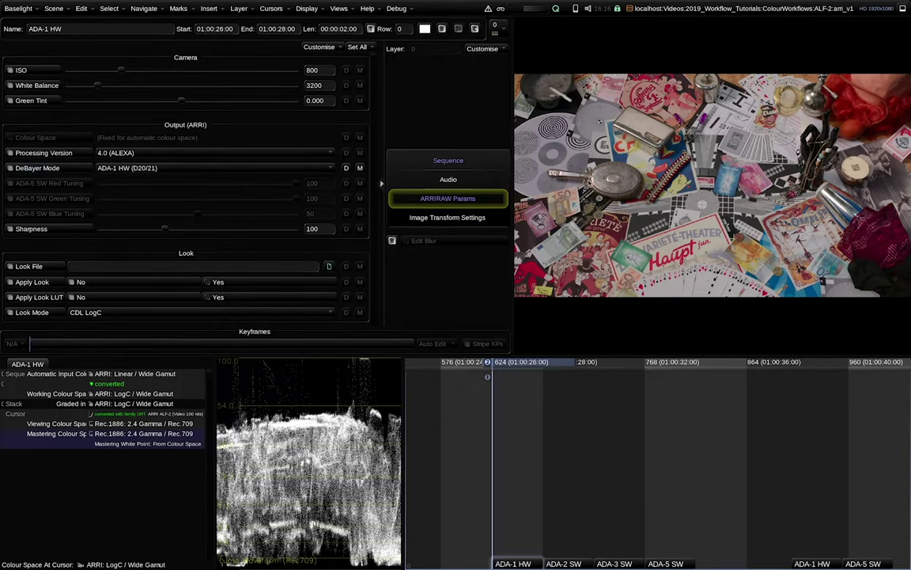
{"action": "scroll", "coordinate": [581, 176], "scroll_direction": "up", "scroll_amount": 1}
{"action": "scroll", "coordinate": [582, 176], "scroll_direction": "up", "scroll_amount": 5}
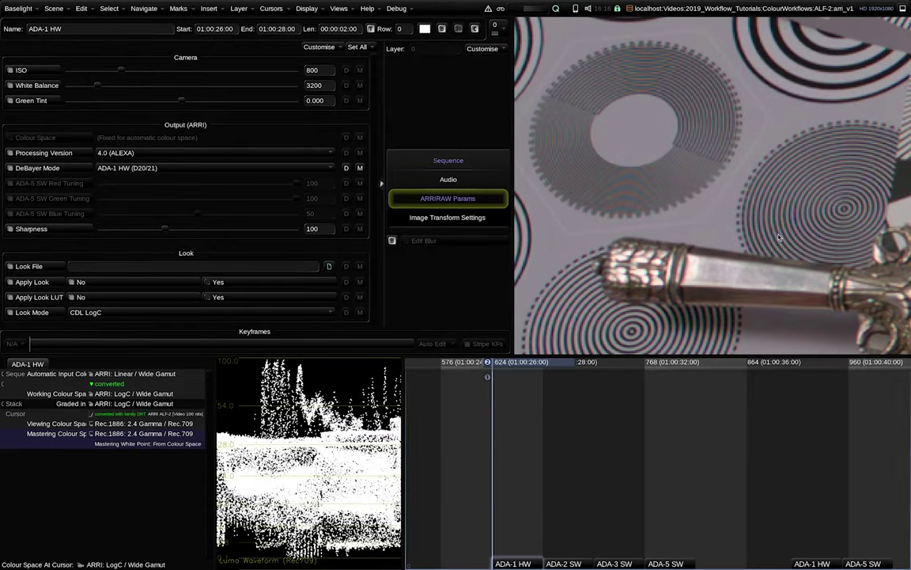
{"action": "left_click_drag", "start_coordinate": [776, 228], "coordinate": [705, 201]}
{"action": "scroll", "coordinate": [705, 201], "scroll_direction": "up", "scroll_amount": 2}
{"action": "left_click_drag", "start_coordinate": [526, 123], "coordinate": [648, 135]}
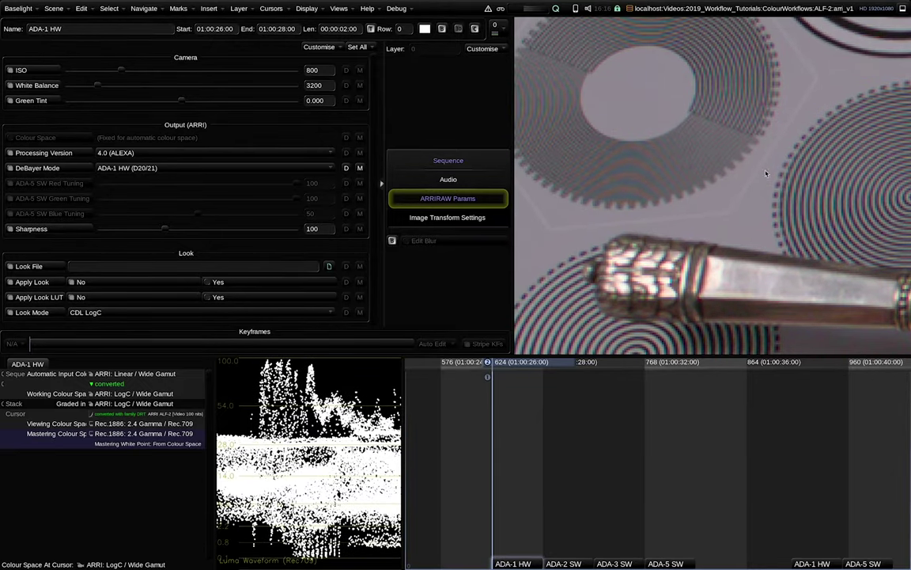
{"action": "scroll", "coordinate": [762, 132], "scroll_direction": "up", "scroll_amount": 2}
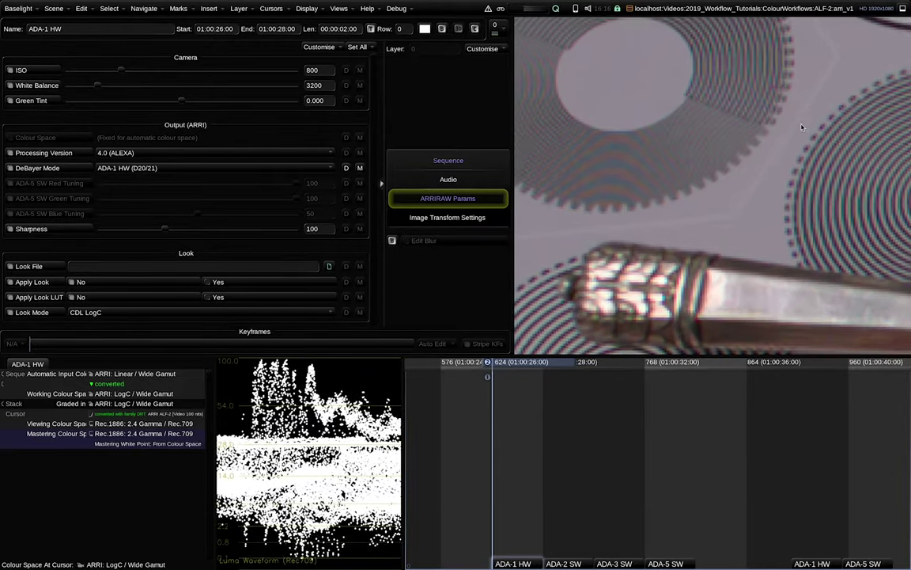
{"action": "left_click_drag", "start_coordinate": [782, 131], "coordinate": [788, 100]}
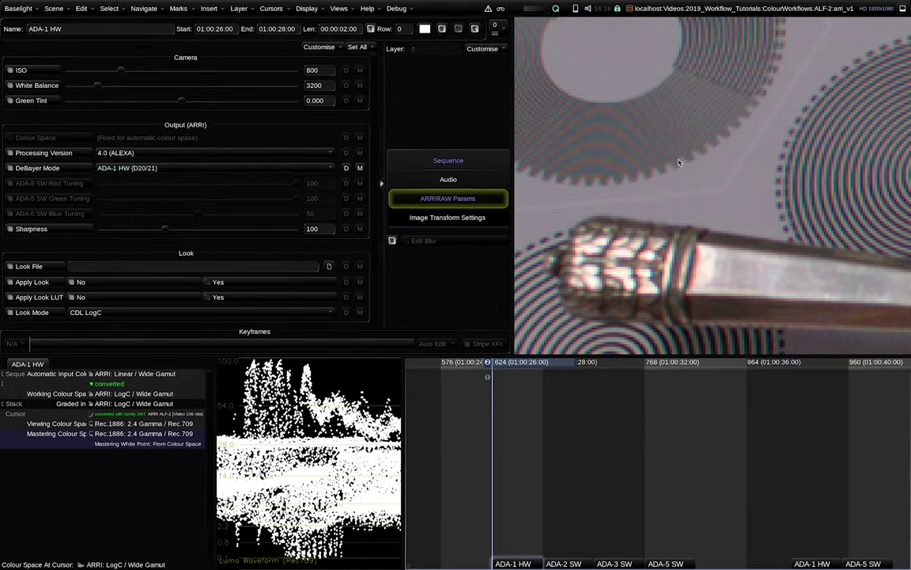
{"action": "left_click_drag", "start_coordinate": [677, 159], "coordinate": [635, 148]}
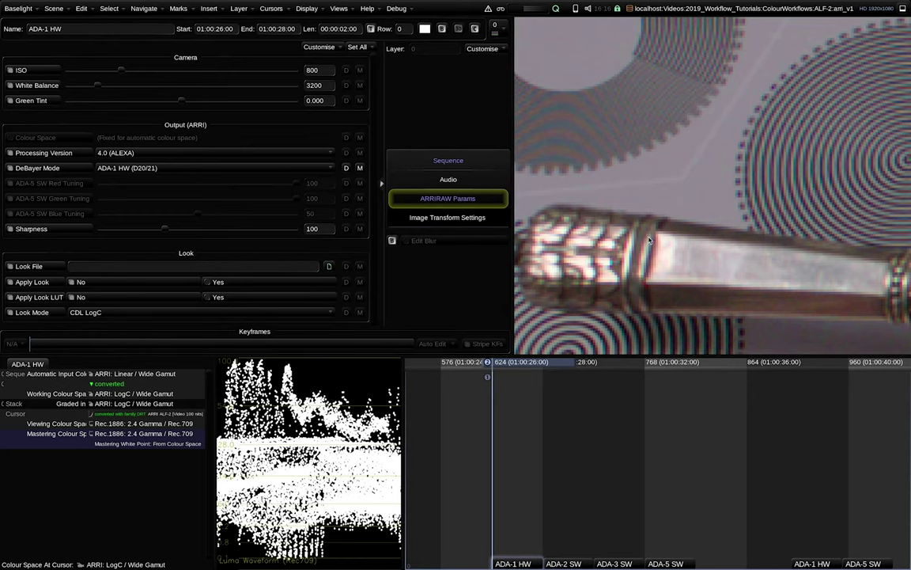
- Compare the same close-up detail across the ADA-2 SW, ADA-3 SW and ADA-5 SW debayer shots
{"action": "key", "text": "Down"}
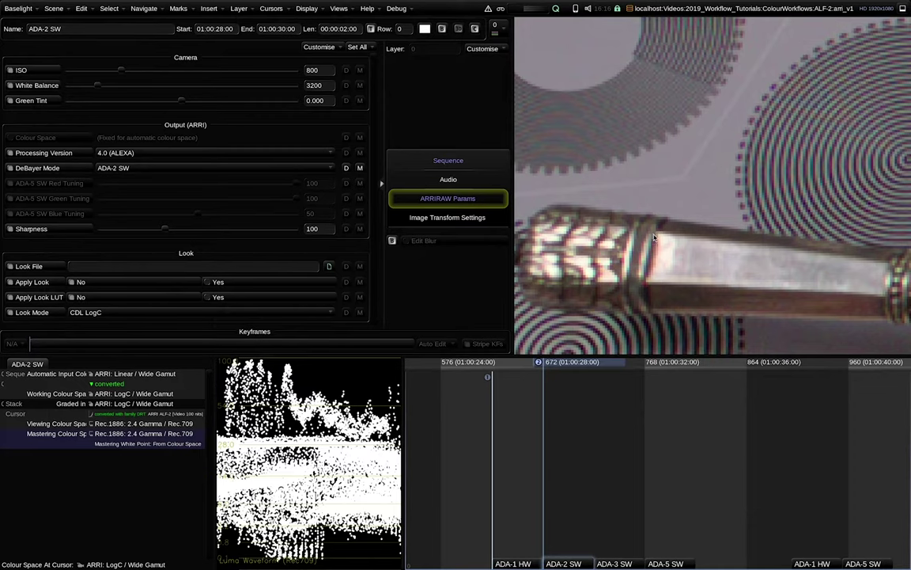
{"action": "key", "text": "Down"}
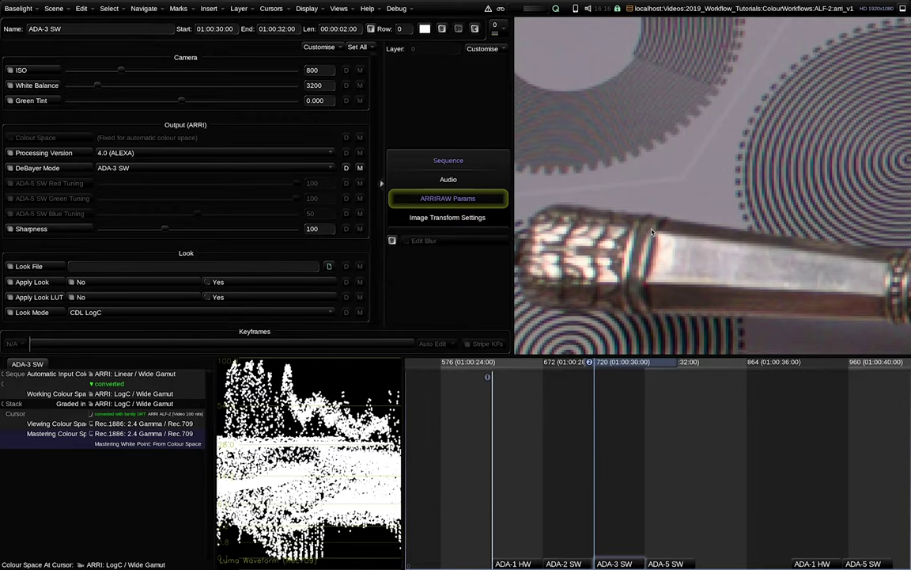
{"action": "key", "text": "Down"}
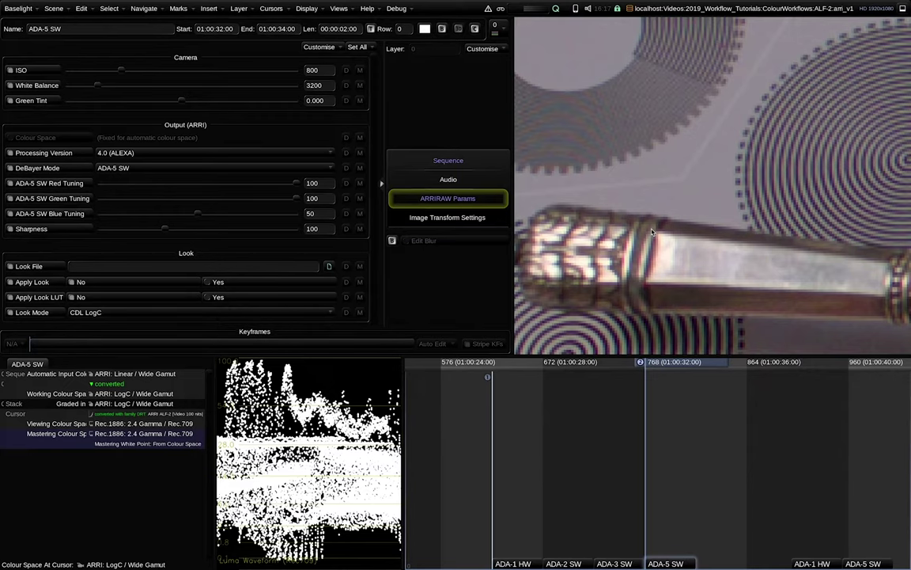
{"action": "key", "text": "1"}
{"action": "key", "text": "2"}
- Compare the bright lamp's edges between the ISO 200 versions of the ADA-1 HW and ADA-5 SW shots
{"action": "key", "text": "Down"}
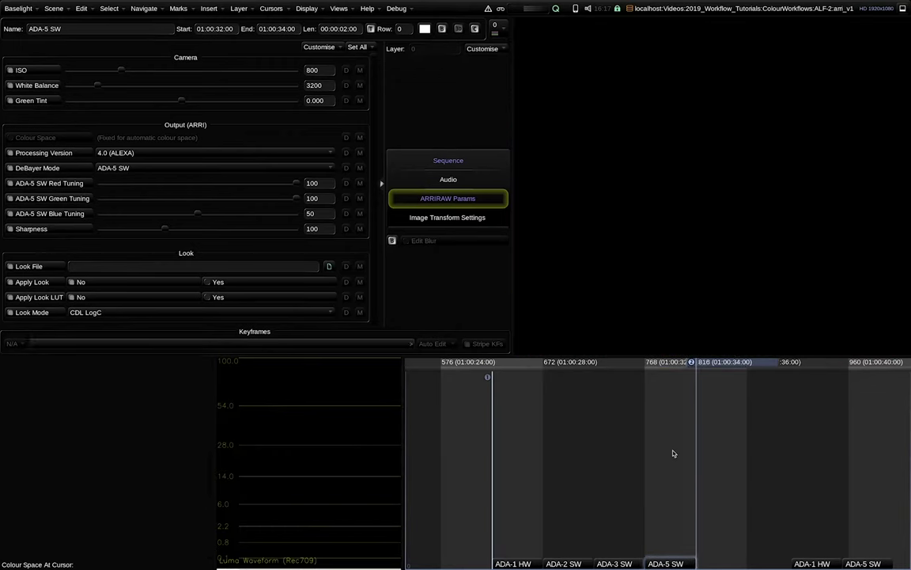
{"action": "key", "text": "Home"}
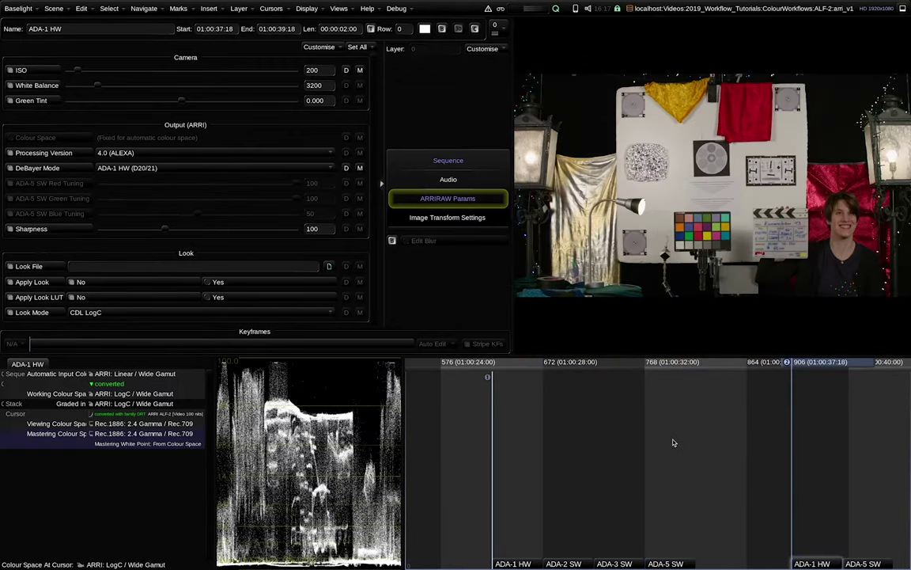
{"action": "scroll", "coordinate": [614, 236], "scroll_direction": "up", "scroll_amount": 4}
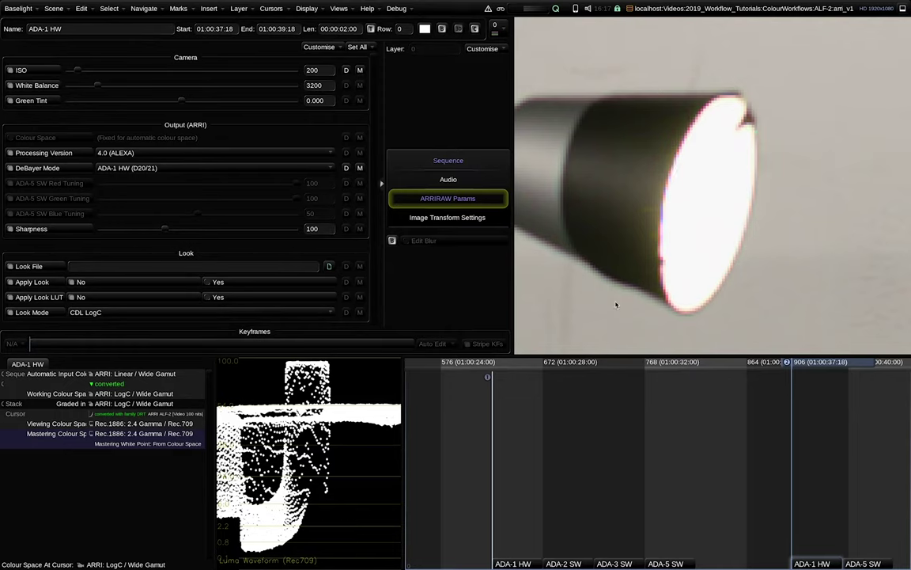
{"action": "key", "text": "Page_Down"}
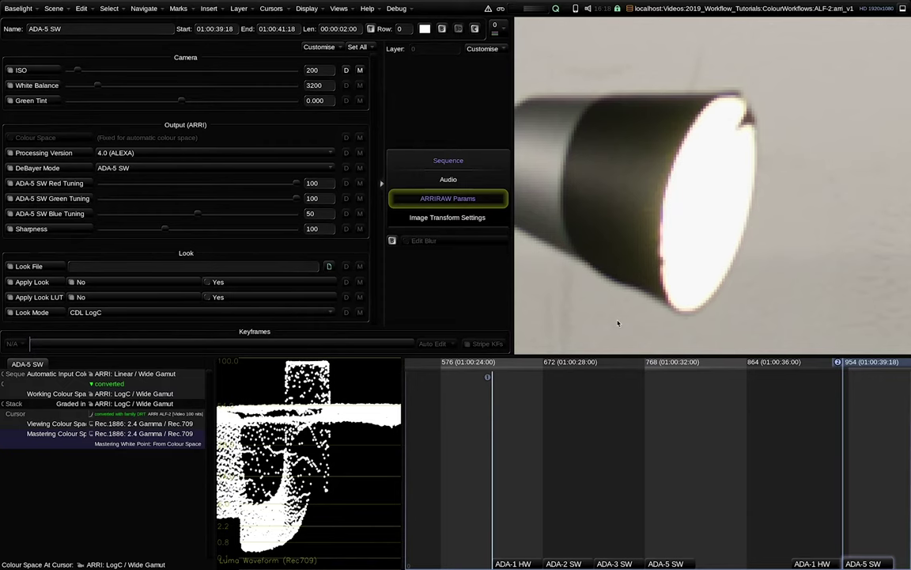
- Insert a Look layer on the ARRIRAW piano shot and browse the ARRI Look Library
{"action": "key", "text": "Home"}
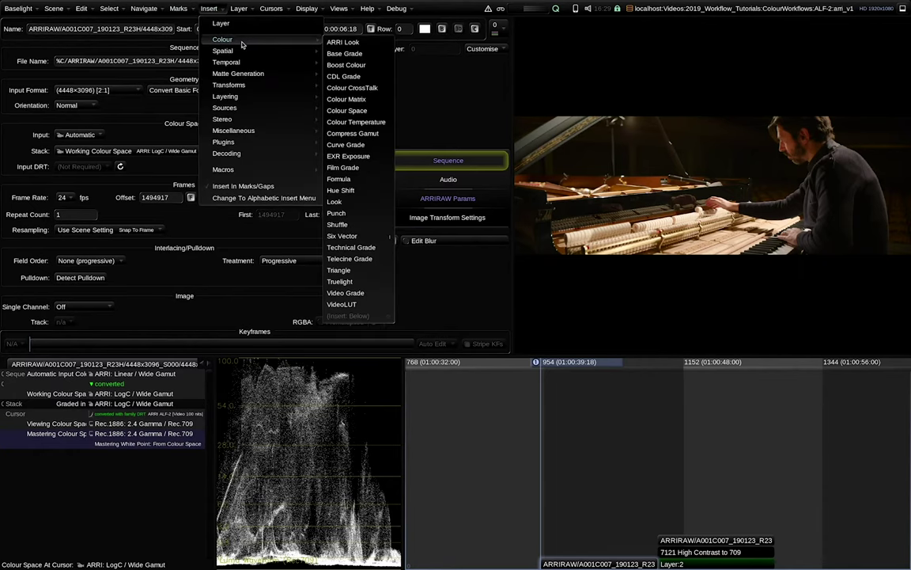
{"action": "left_click", "coordinate": [353, 205]}
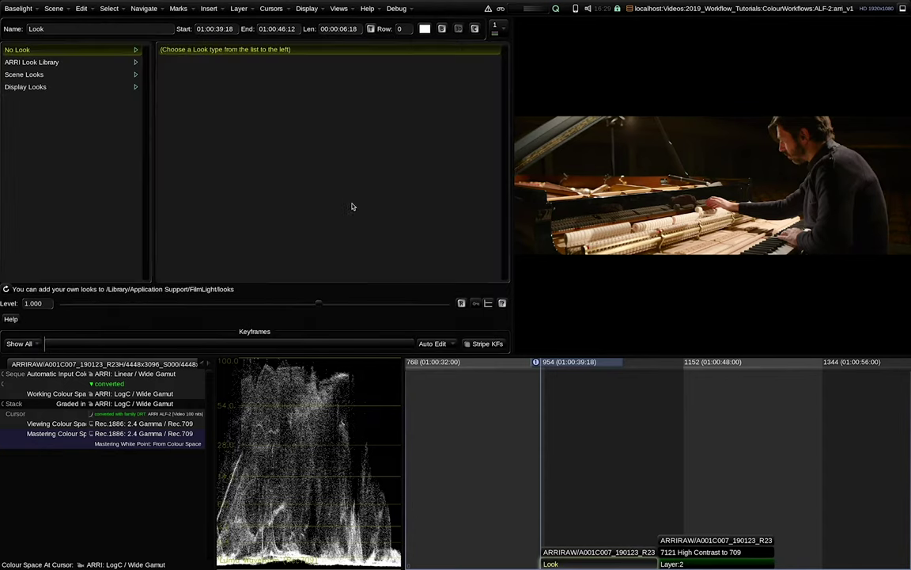
{"action": "left_click", "coordinate": [62, 62]}
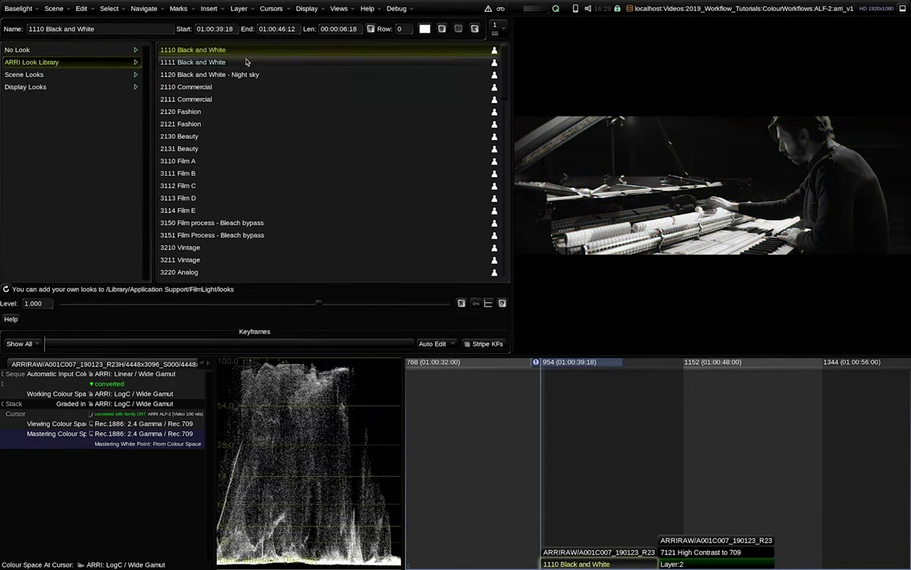
{"action": "mouse_move", "coordinate": [505, 62]}
{"action": "left_mouse_down"}
{"action": "mouse_move", "coordinate": [496, 250]}
{"action": "mouse_move", "coordinate": [501, 55]}
{"action": "left_mouse_up"}
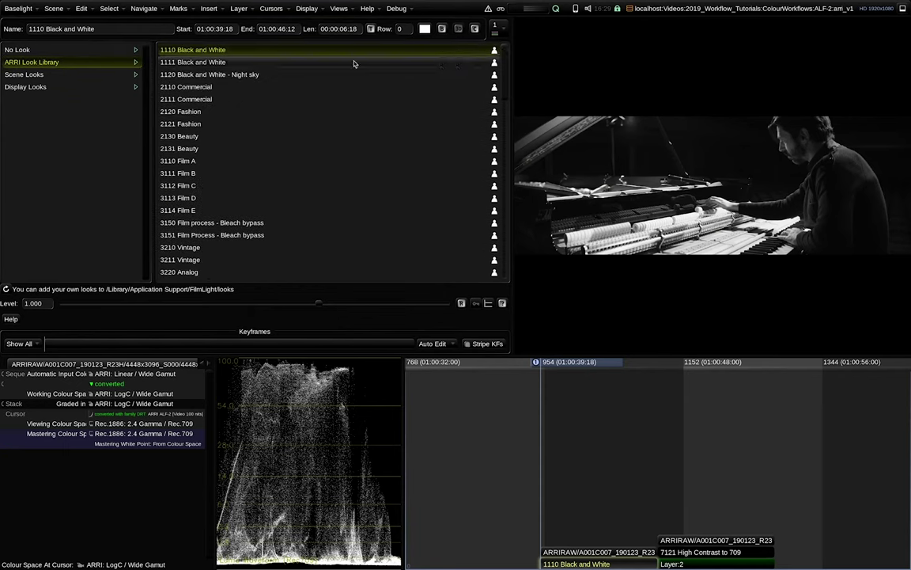
- Audition several Commercial, Beauty and Film looks on the piano shot and apply 2121 Fashion
{"action": "left_click", "coordinate": [190, 86]}
{"action": "left_click", "coordinate": [192, 98]}
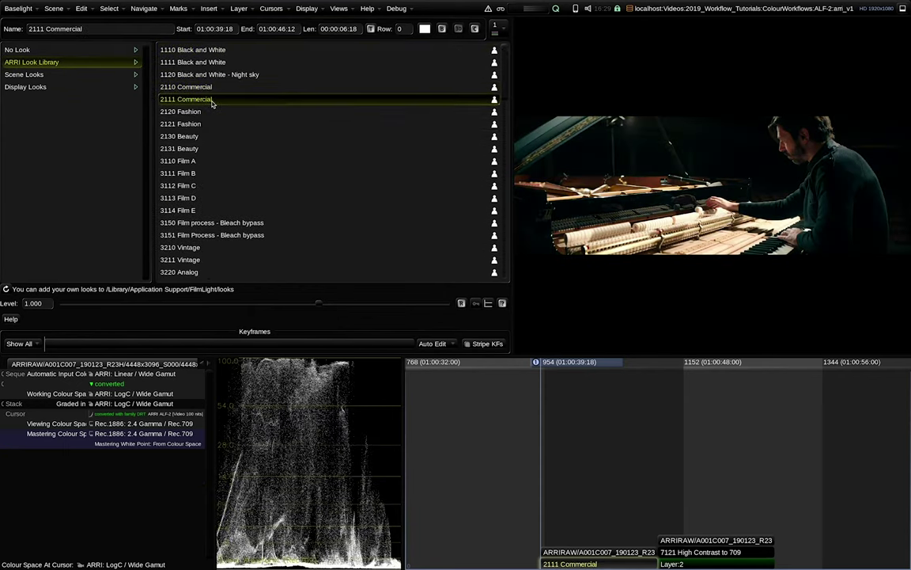
{"action": "left_click", "coordinate": [200, 150]}
{"action": "left_click", "coordinate": [182, 173]}
{"action": "left_click", "coordinate": [182, 210]}
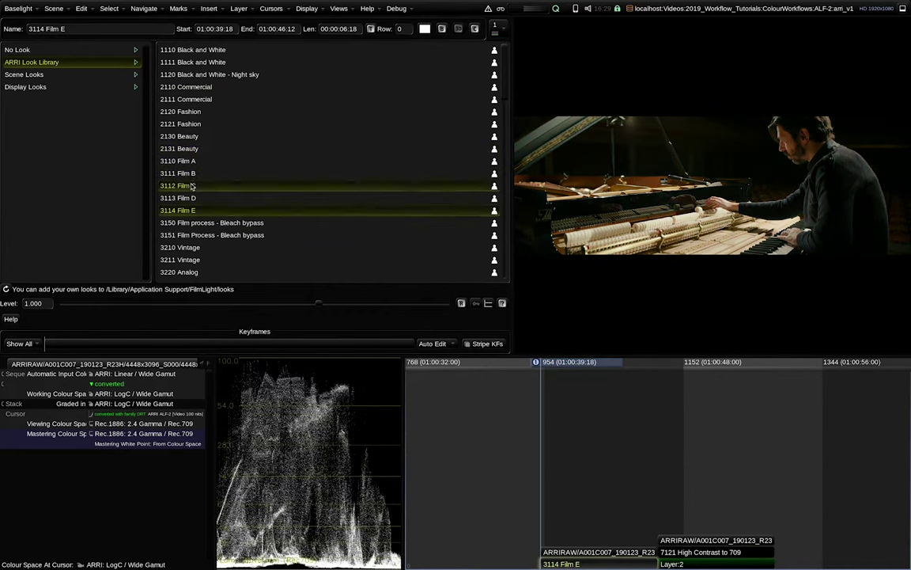
{"action": "left_click", "coordinate": [192, 186]}
{"action": "left_click", "coordinate": [182, 136]}
{"action": "left_click", "coordinate": [182, 123]}
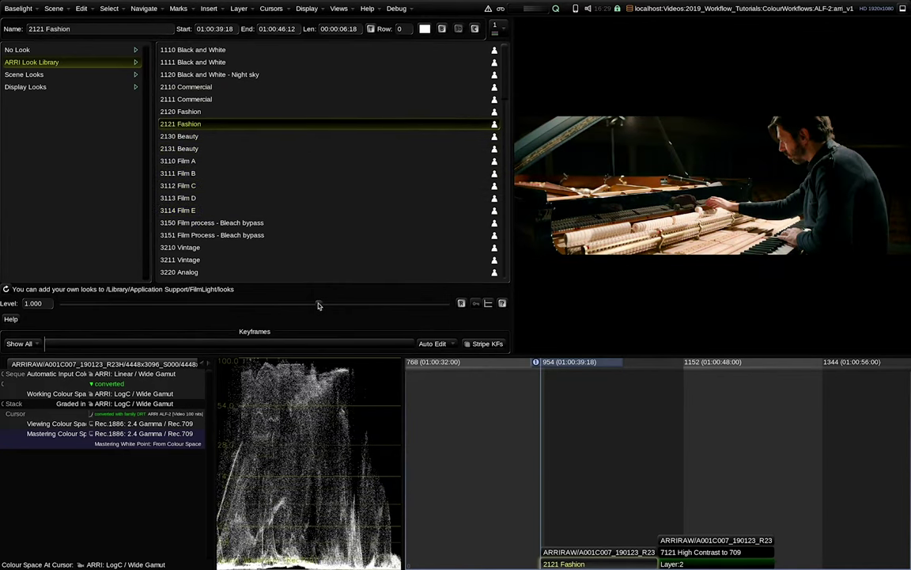
- Try lower levels for the 2121 Fashion look, entering 0.66 and replacing its decimals with 33
{"action": "left_click_drag", "start_coordinate": [318, 306], "coordinate": [285, 308]}
{"action": "left_click", "coordinate": [461, 304]}
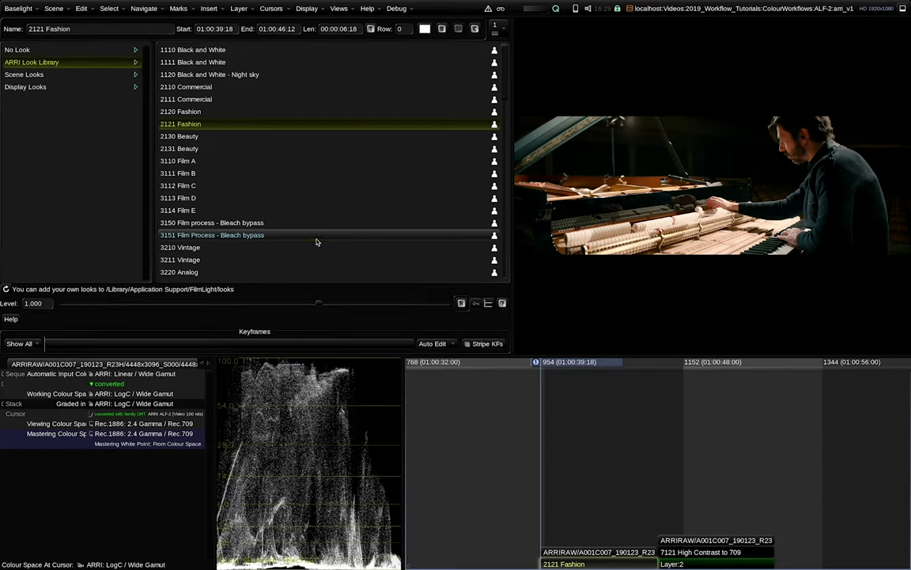
{"action": "left_click", "coordinate": [34, 303]}
{"action": "type", "text": "0.66"}
{"action": "key", "text": "Return"}
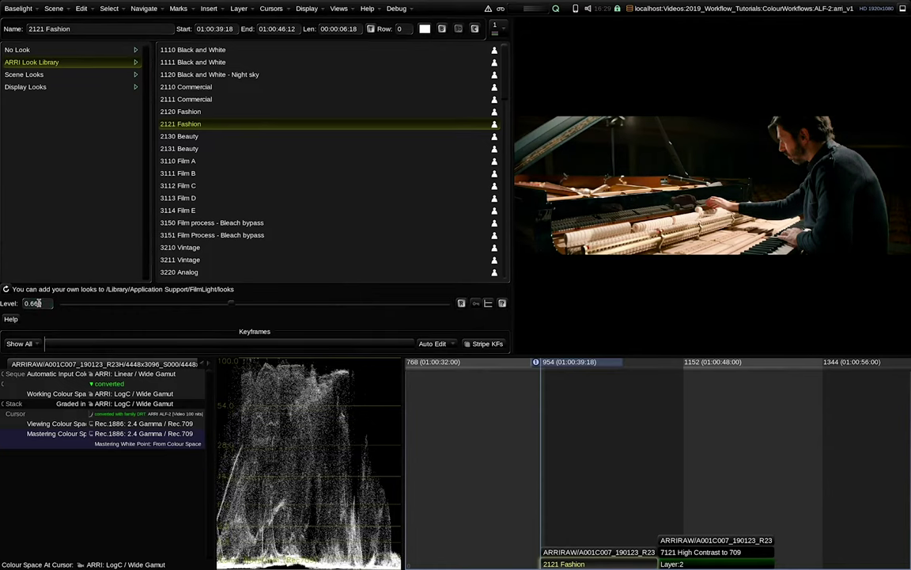
{"action": "double_click", "coordinate": [37, 303]}
{"action": "type", "text": "33"}
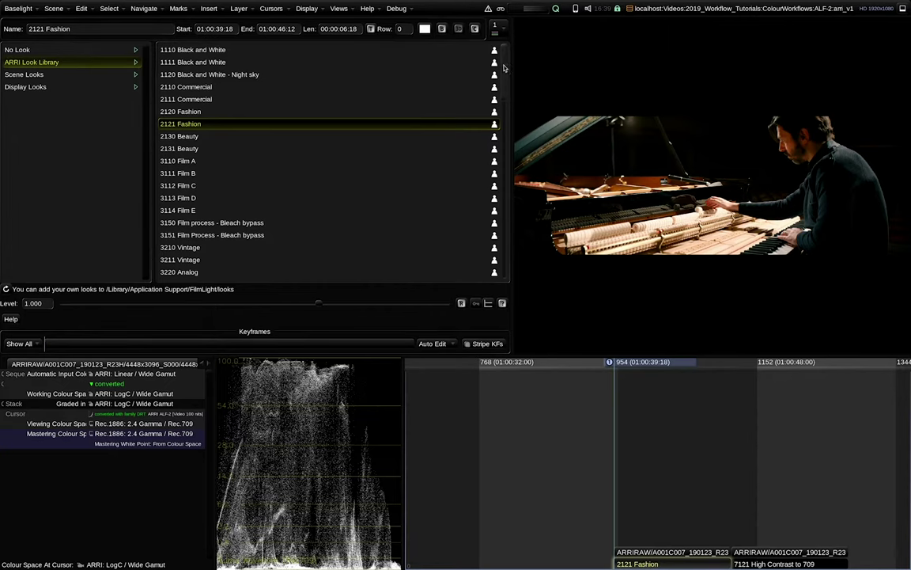
- Apply the 7121 High Contrast look to the LogC piano shot and compare it with the neighbouring 7121 High Contrast to 709 version
{"action": "scroll", "coordinate": [491, 212], "scroll_direction": "down", "scroll_amount": 15}
{"action": "scroll", "coordinate": [491, 212], "scroll_direction": "down", "scroll_amount": 3}
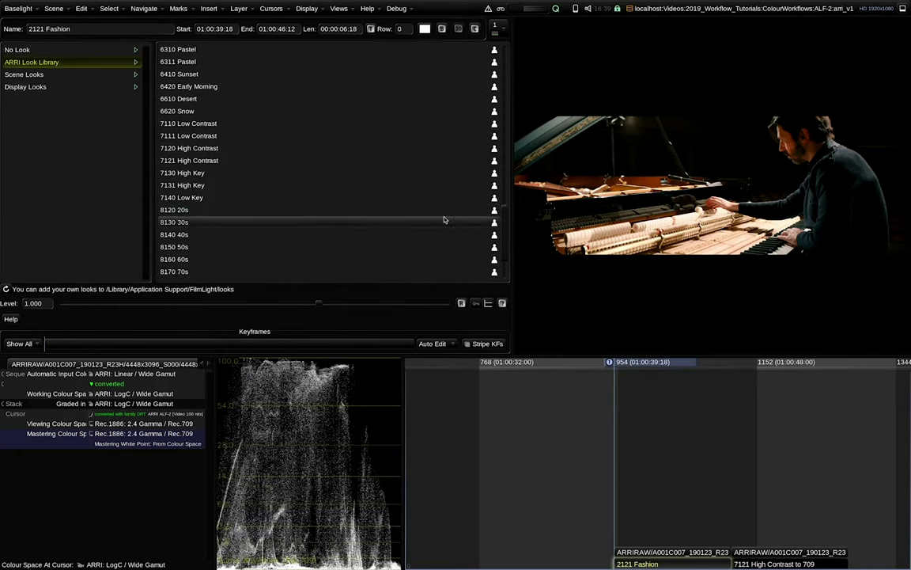
{"action": "left_click", "coordinate": [198, 161]}
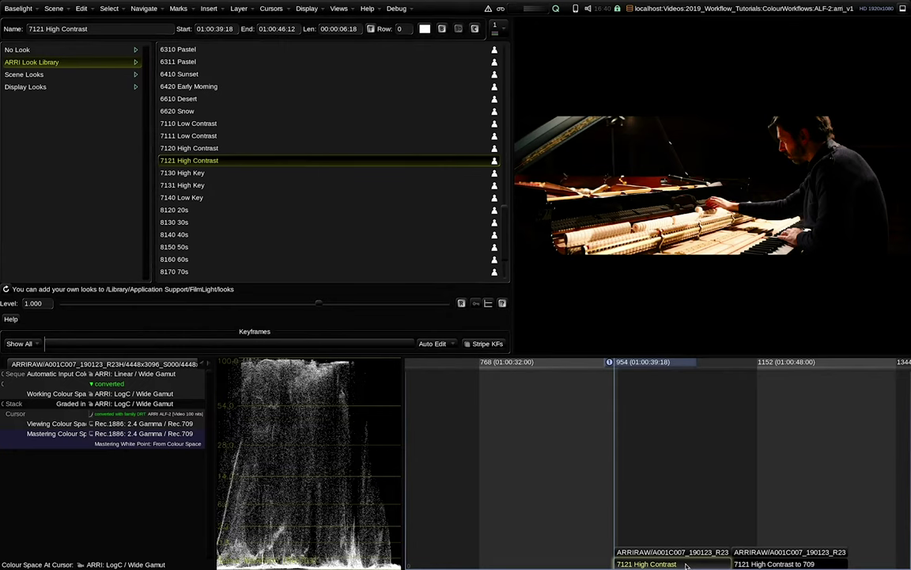
{"action": "key", "text": "Page_Down"}
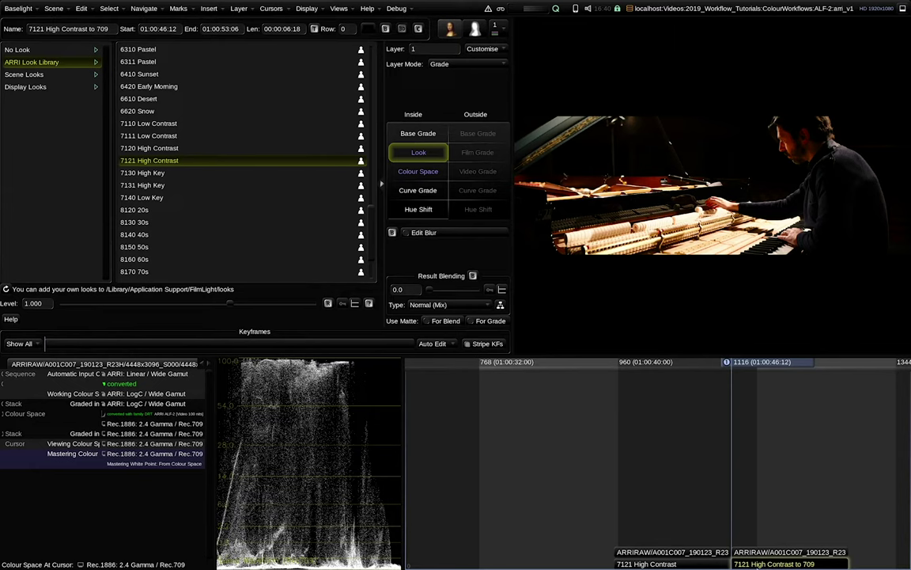
{"action": "key", "text": "Up"}
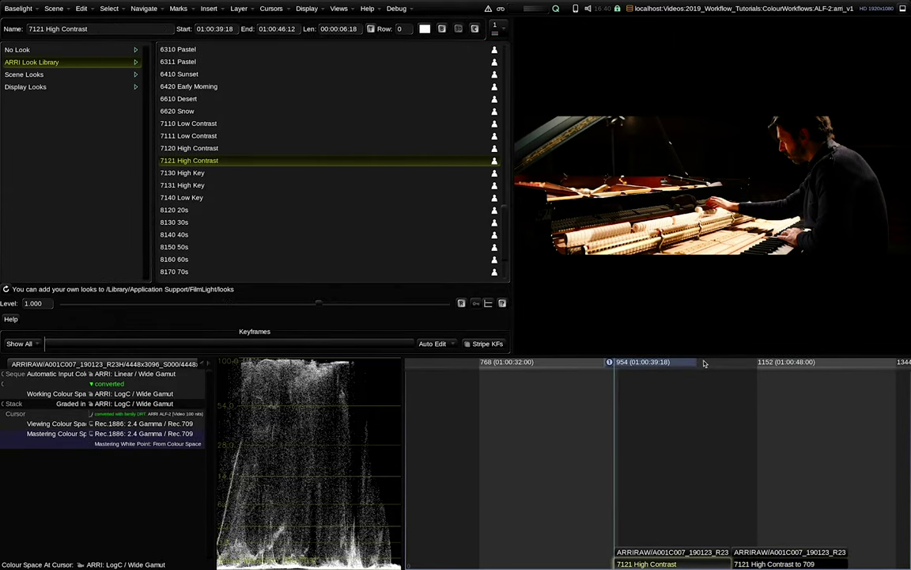
- Add a Film Grade layer after the look on the LogC piano shot and lower its contrast to 0.70
{"action": "key", "text": "p"}
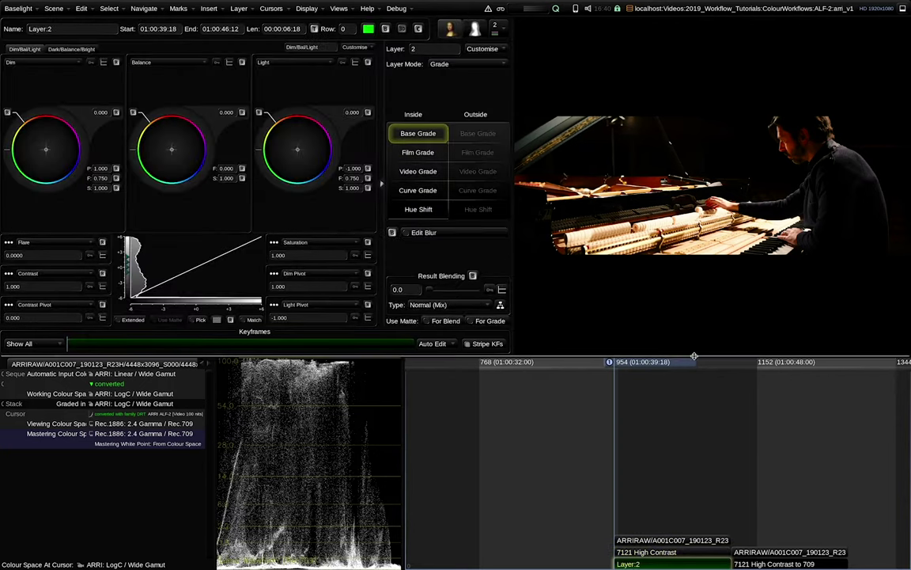
{"action": "left_click", "coordinate": [410, 148]}
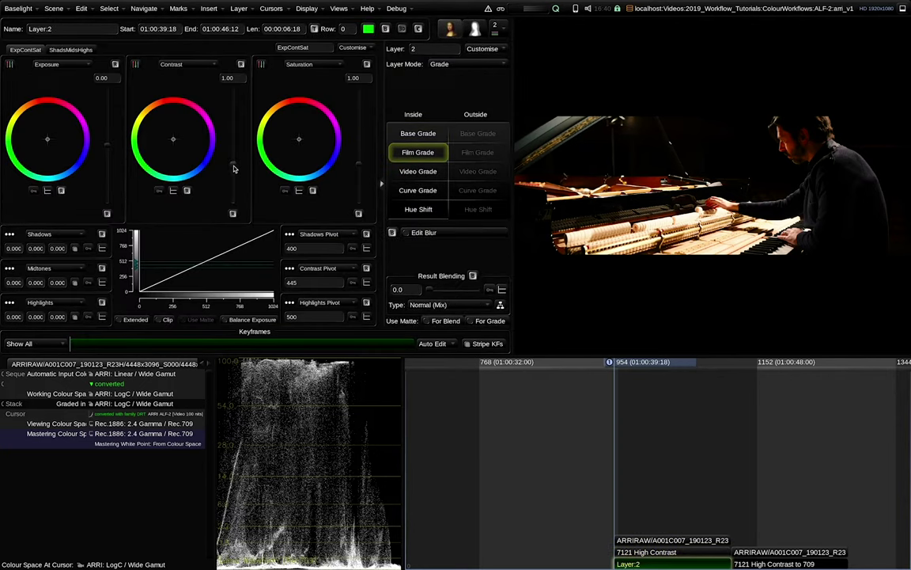
{"action": "left_click_drag", "start_coordinate": [234, 166], "coordinate": [235, 177]}
- Add a Film Grade layer after the look on the Rec.709 piano version and lower its contrast to 0.80
{"action": "key", "text": "Page_Down"}
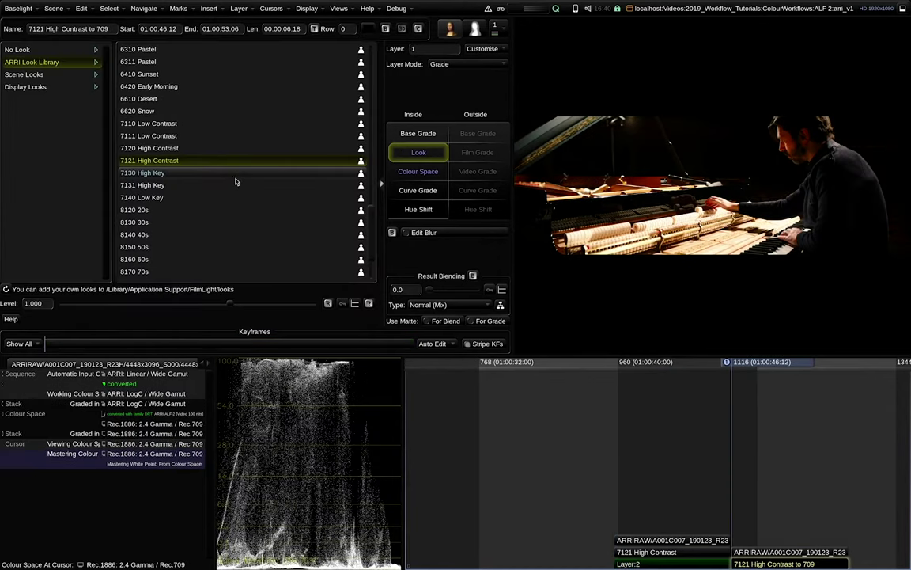
{"action": "key", "text": "p"}
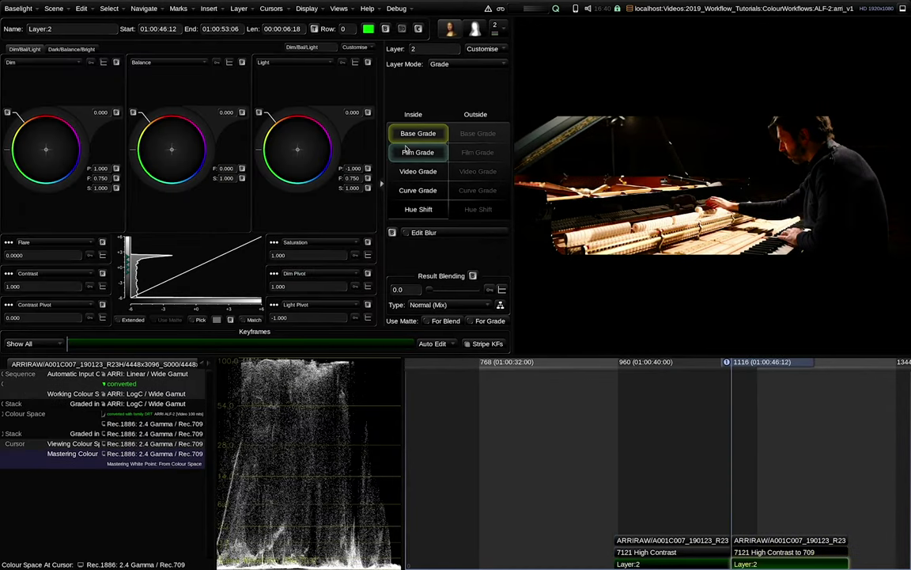
{"action": "key", "text": "Down"}
{"action": "left_click_drag", "start_coordinate": [234, 168], "coordinate": [234, 174]}
- Compare the picture and waveform of the two reduced-contrast piano shots, LogC against Rec.709
{"action": "key", "text": "ctrl+Left"}
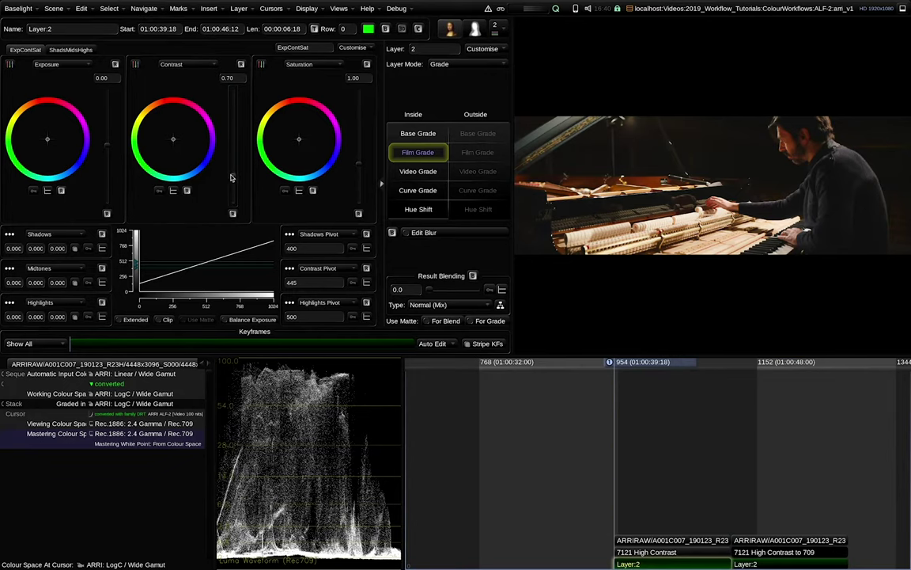
{"action": "key", "text": "Down"}
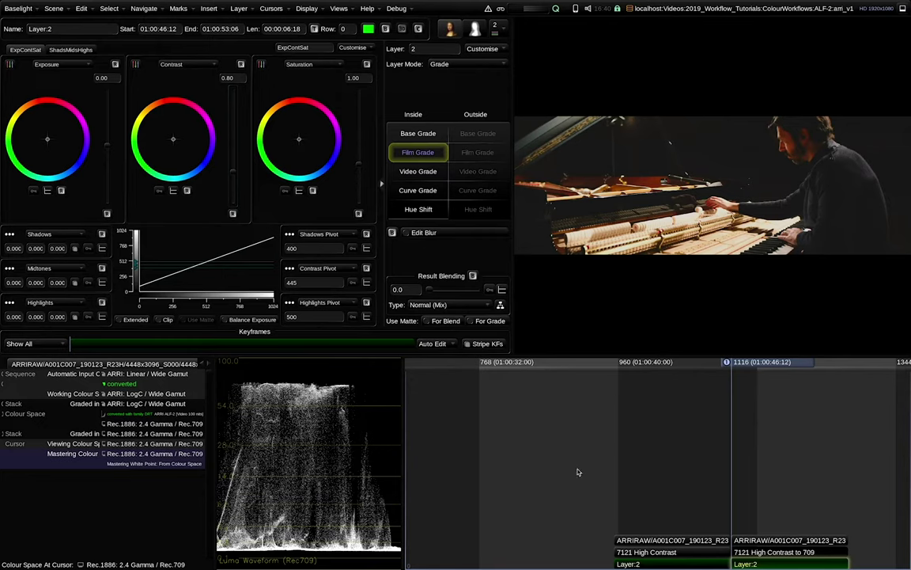
{"action": "key", "text": "Up"}
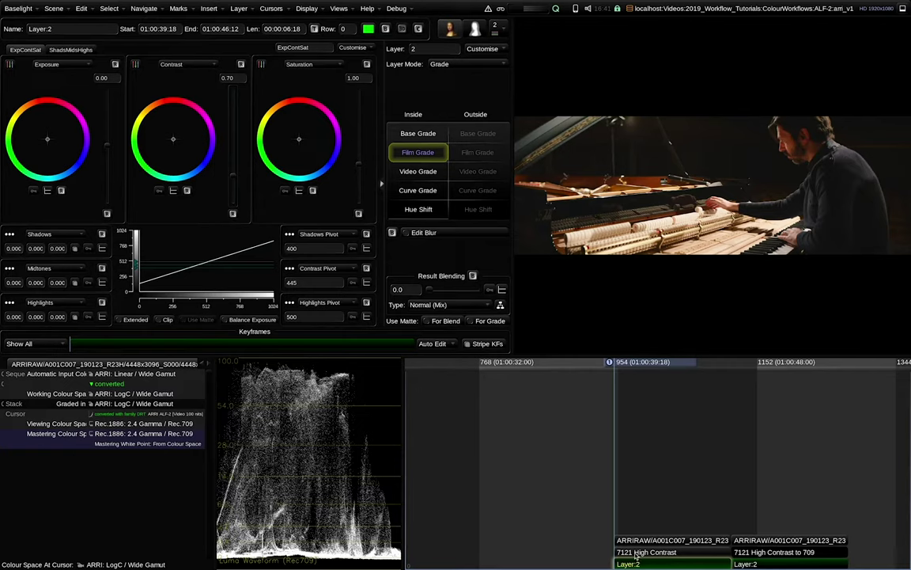
- Insert empty grade layers between the ARRIRAW source and the 7121 High Contrast look on the LogC piano shot
{"action": "key", "text": "6"}
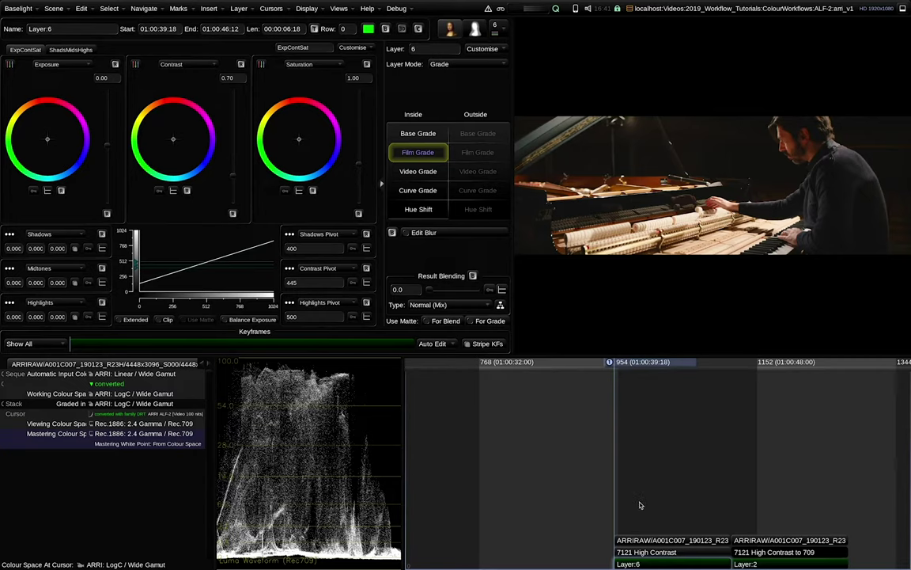
{"action": "left_click", "coordinate": [652, 544]}
{"action": "left_click", "coordinate": [655, 562]}
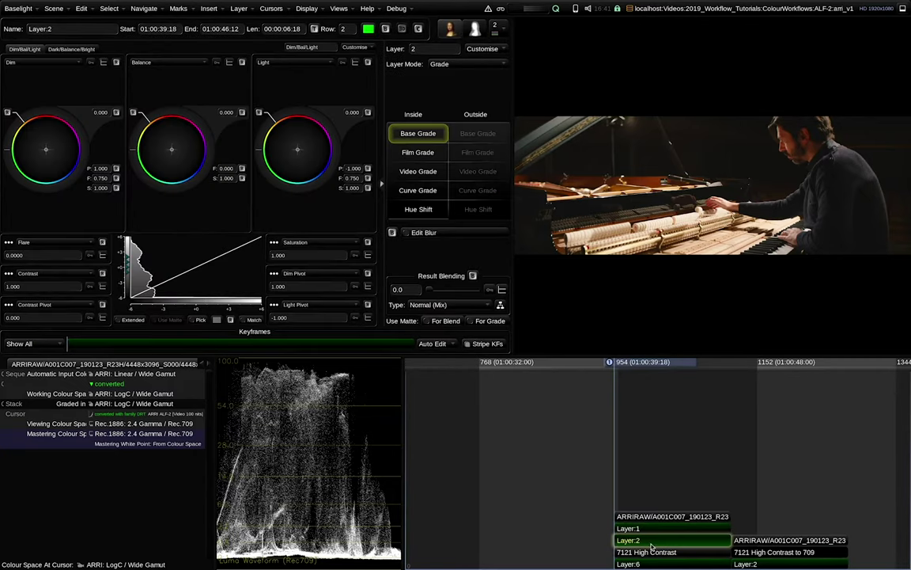
{"action": "key", "text": "p"}
{"action": "key", "text": "p"}
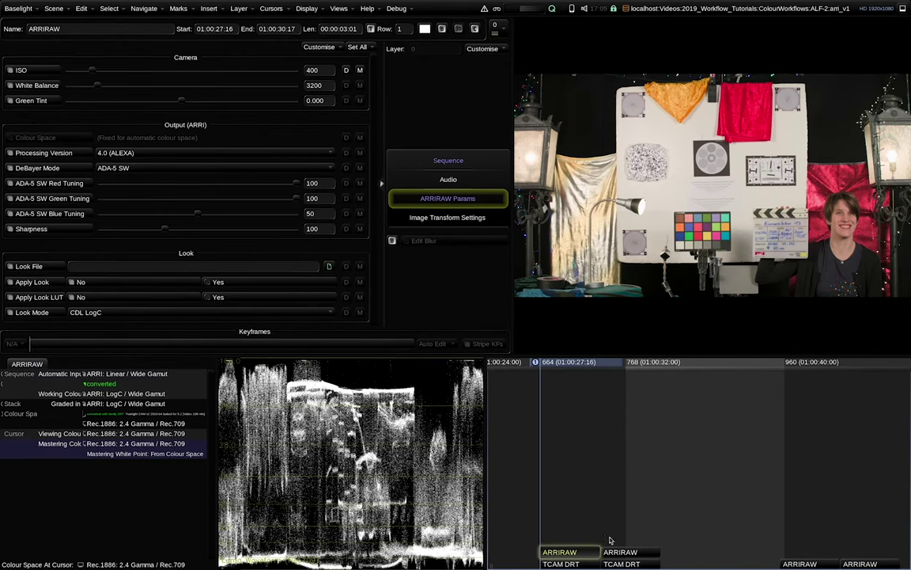
- Compare the ISO 400 and ISO 3200 versions of the test chart shot under the TCAM DRT
{"action": "left_click", "coordinate": [605, 551]}
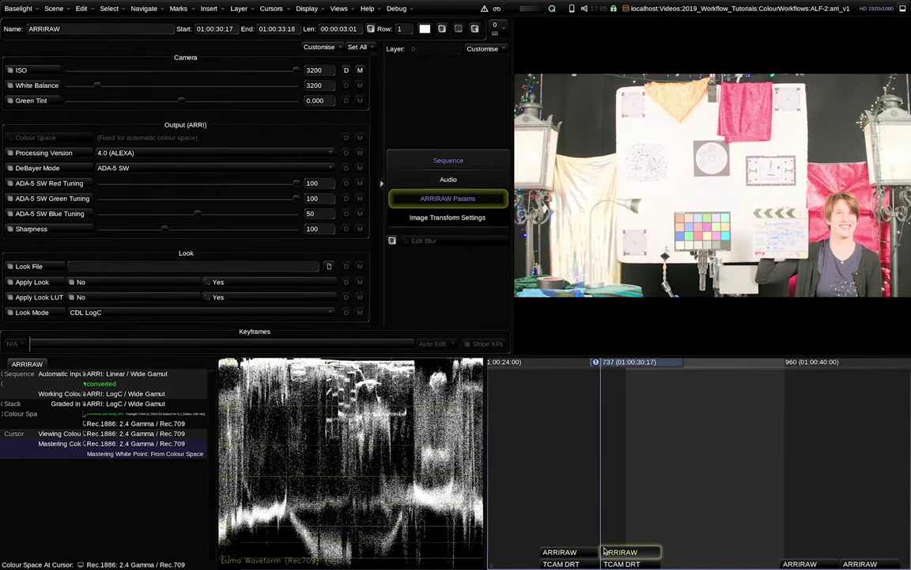
{"action": "left_click", "coordinate": [559, 551]}
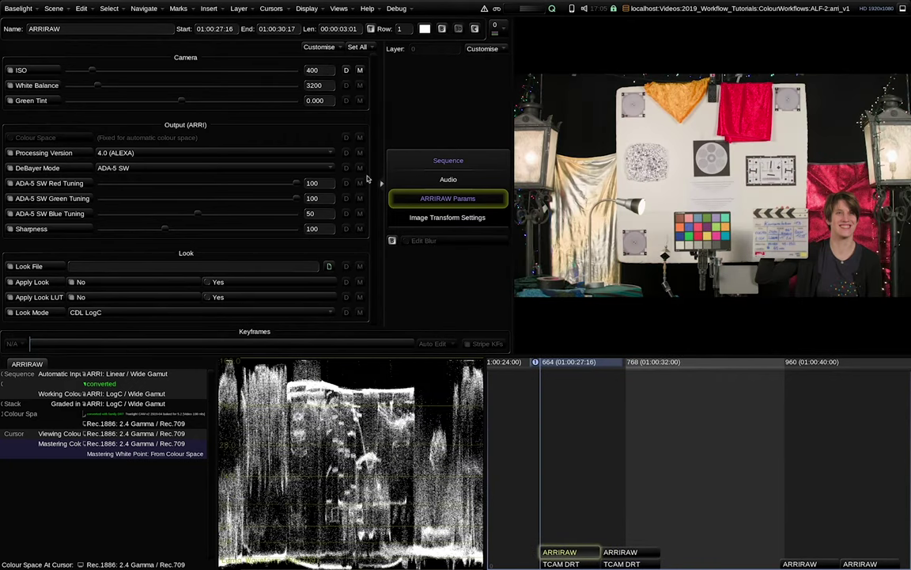
{"action": "key", "text": "Page_Down"}
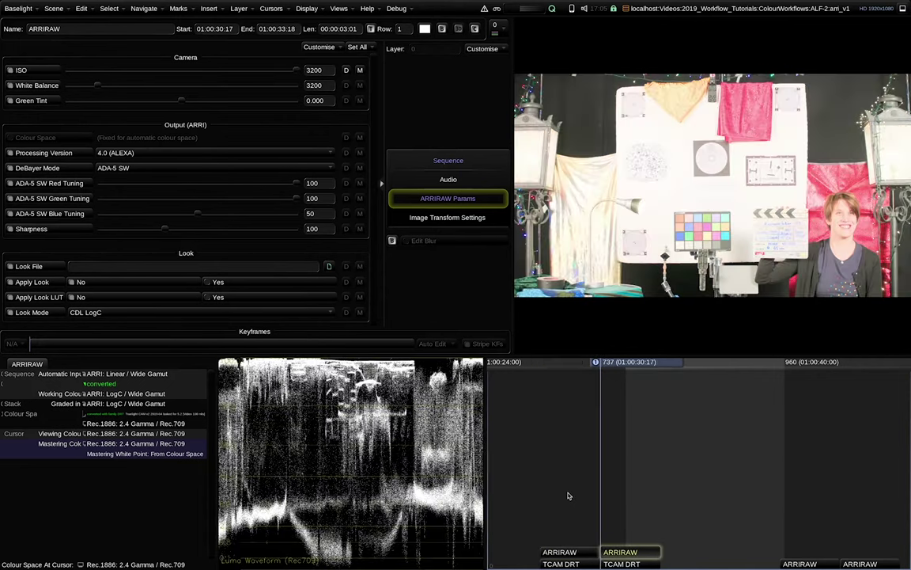
{"action": "key", "text": "Up"}
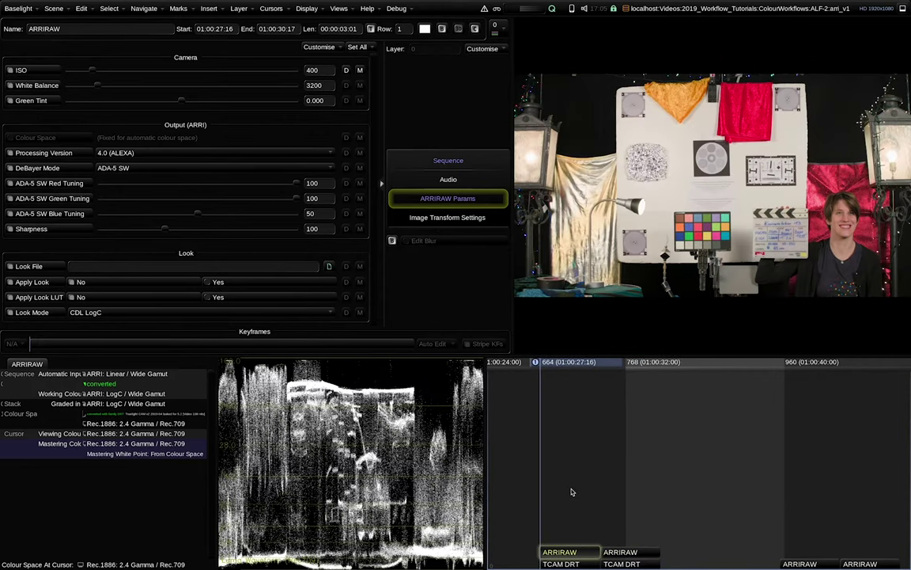
{"action": "key", "text": "Down"}
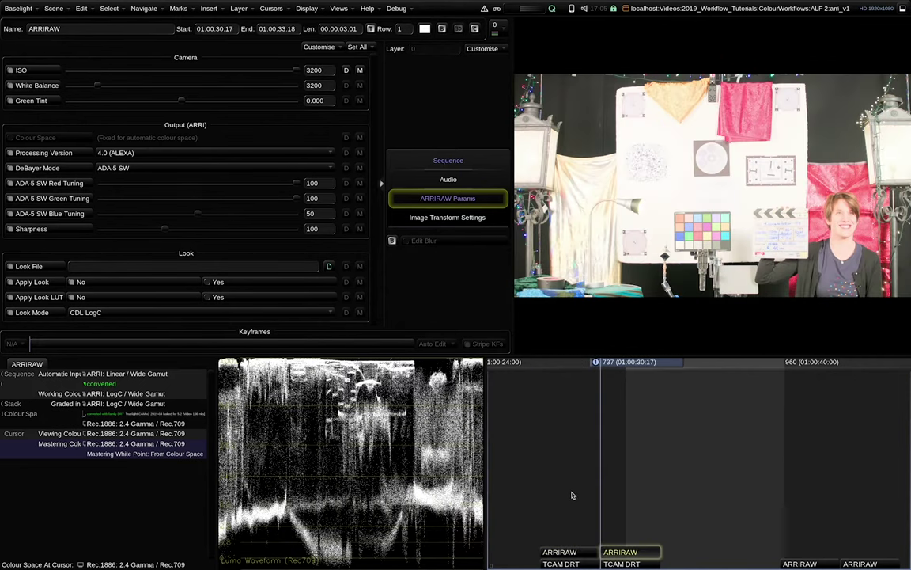
- Add a Base Grade layer to the ISO 3200 TCAM shot and set its Balance exposure to -3
{"action": "key", "text": "p"}
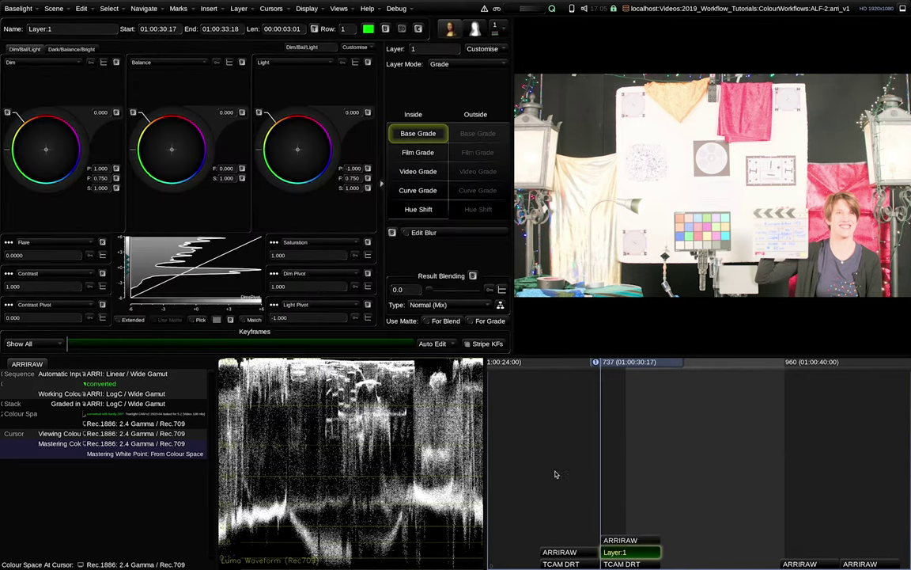
{"action": "left_click", "coordinate": [227, 112]}
{"action": "key", "text": "BackSpace"}
{"action": "type", "text": "-3"}
{"action": "key", "text": "Return"}
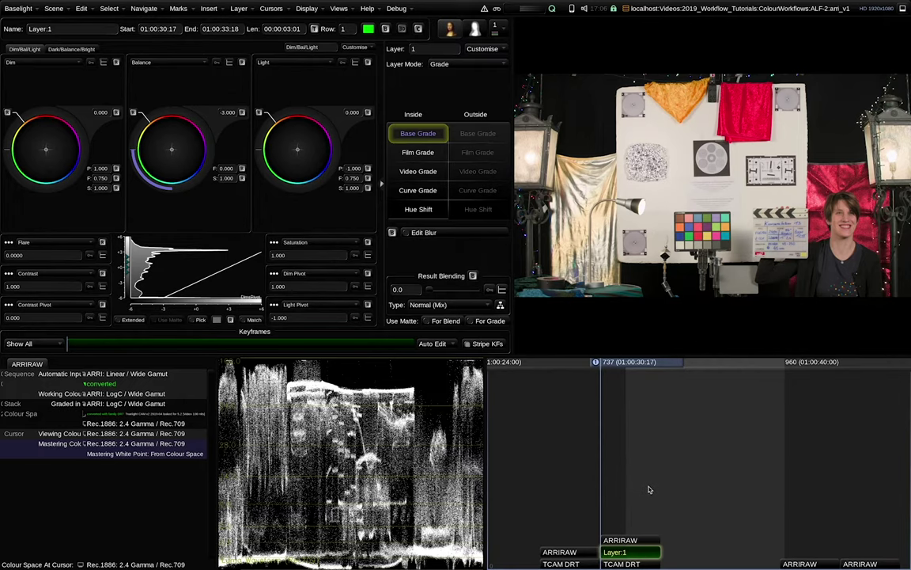
- Go to the ARRI ALF-2 test chart shots and compare the ISO 400 and ISO 3200 versions
{"action": "left_click", "coordinate": [669, 516]}
{"action": "key", "text": "Down"}
{"action": "left_click_drag", "start_coordinate": [792, 468], "coordinate": [608, 464]}
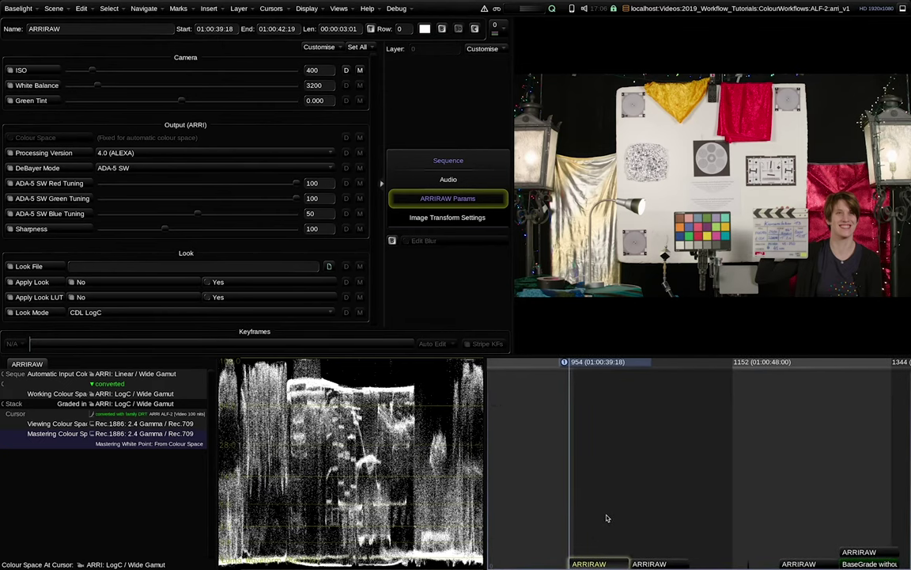
{"action": "key", "text": "Down"}
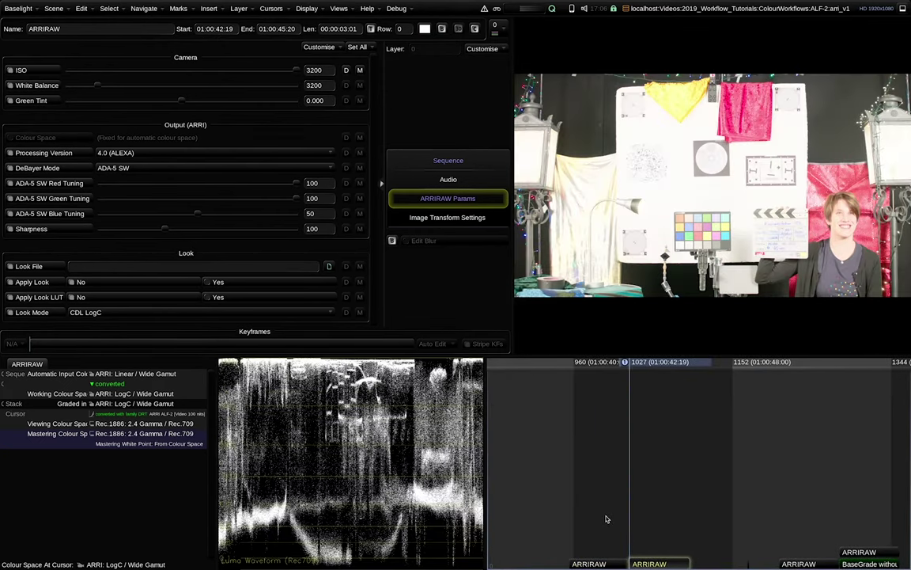
{"action": "key", "text": "Up"}
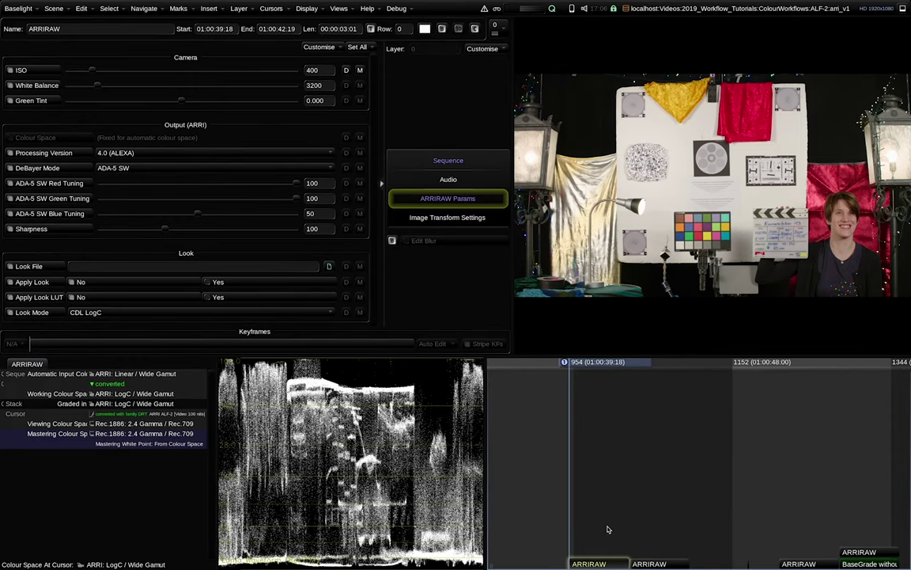
- Add a Base Grade layer to the ISO 3200 ALF-2 shot and set its Balance exposure to -3
{"action": "key", "text": "Down"}
{"action": "key", "text": "p"}
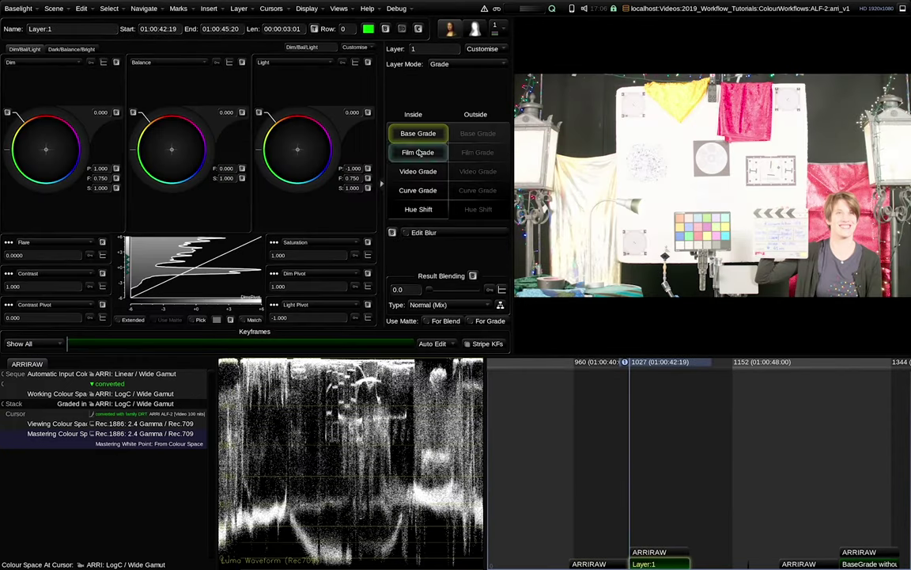
{"action": "left_click", "coordinate": [228, 112]}
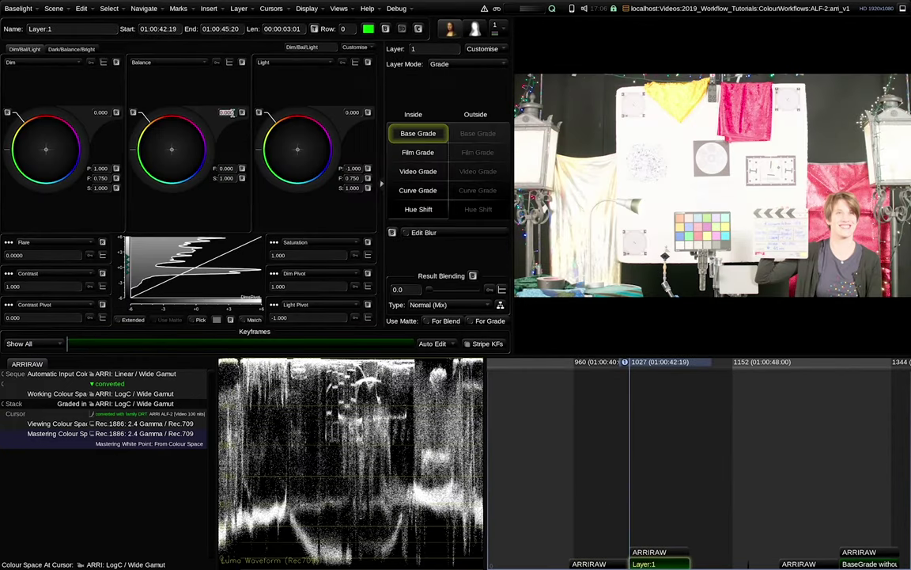
{"action": "type", "text": "-3"}
{"action": "key", "text": "Return"}
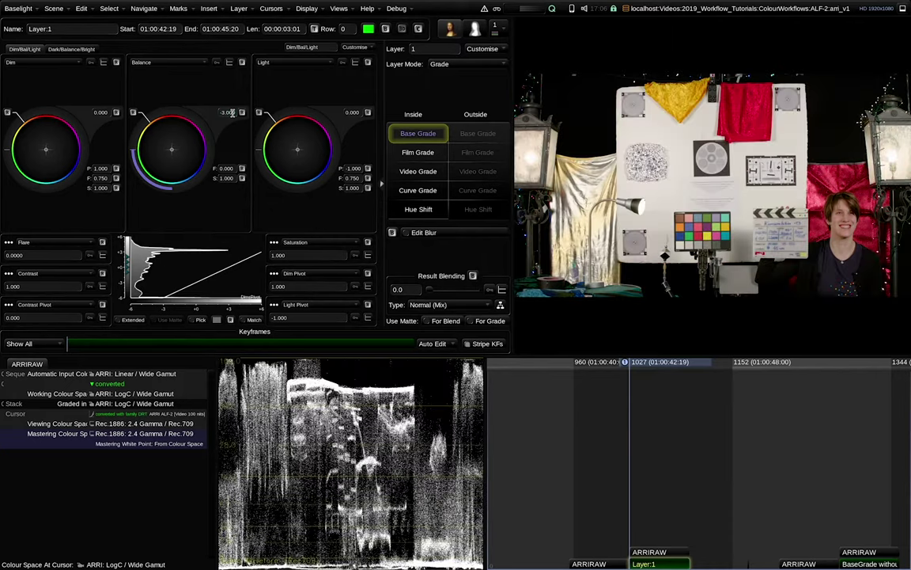
- Compare the exposure-corrected ISO 3200 ALF-2 shot with its ISO 400 counterpart, checking the dark areas
{"action": "key", "text": "Up"}
{"action": "key", "text": "Down"}
{"action": "key", "text": "Down"}
{"action": "key", "text": "Up"}
{"action": "key", "text": "Down"}
{"action": "key", "text": "Down"}
{"action": "key", "text": "Up"}
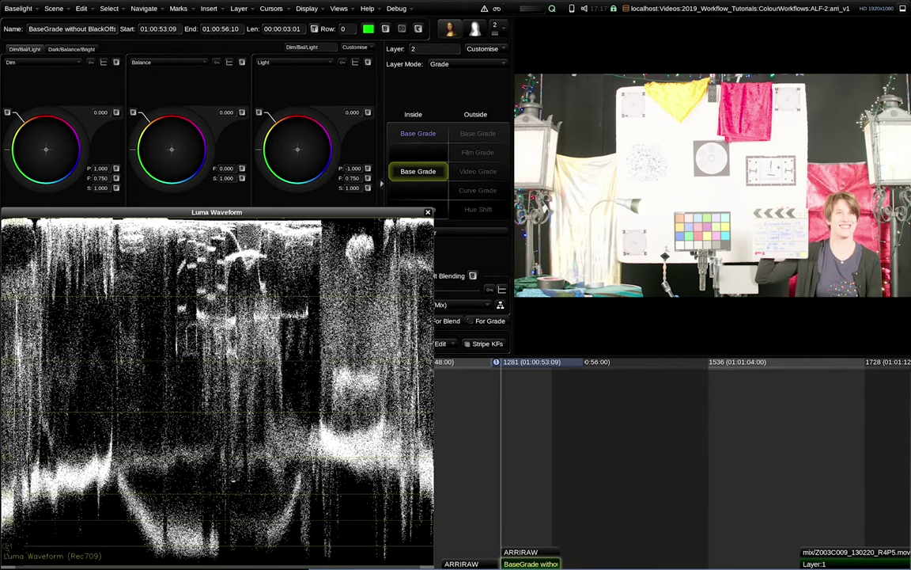
- Set the Balance exposure to -3 in the BaseGrade without BlackOffset layer of the ISO 3200 shot
{"action": "left_click", "coordinate": [228, 112]}
{"action": "type", "text": "-3"}
{"action": "key", "text": "Return"}
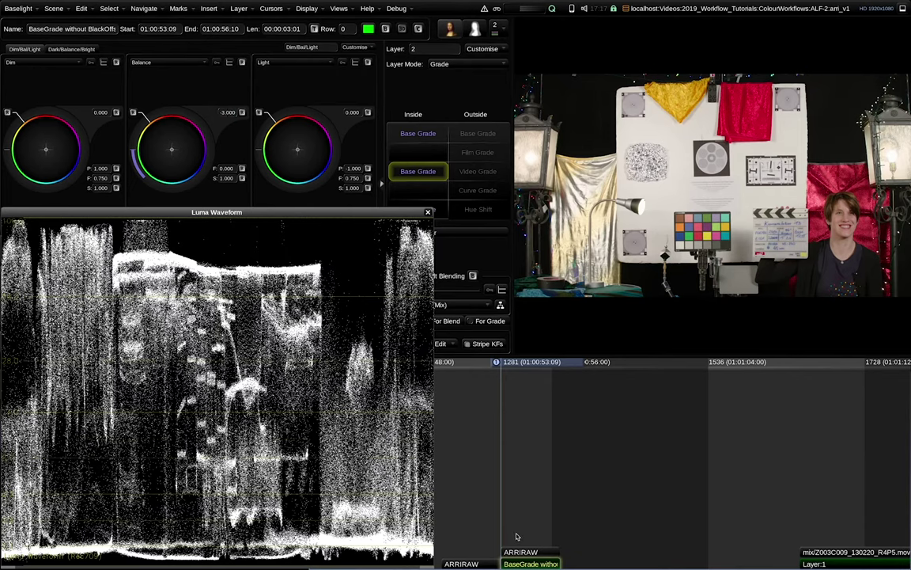
- Compare the luma waveform of the BaseGrade without BlackOffset shot with that of the ISO 400 shot
{"action": "key", "text": "Page_Up"}
{"action": "key", "text": "Page_Down"}
{"action": "key", "text": "Down"}
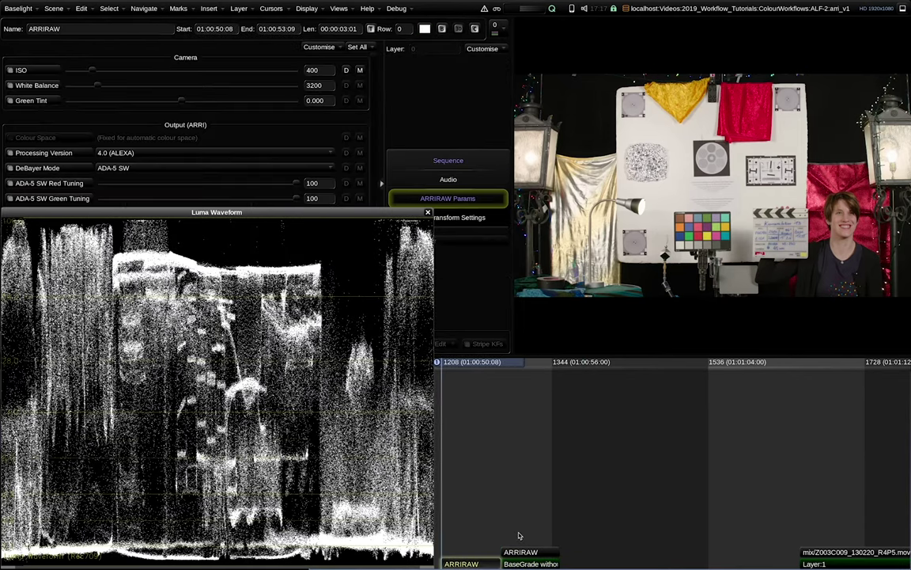
{"action": "key", "text": "Up"}
{"action": "key", "text": "Down"}
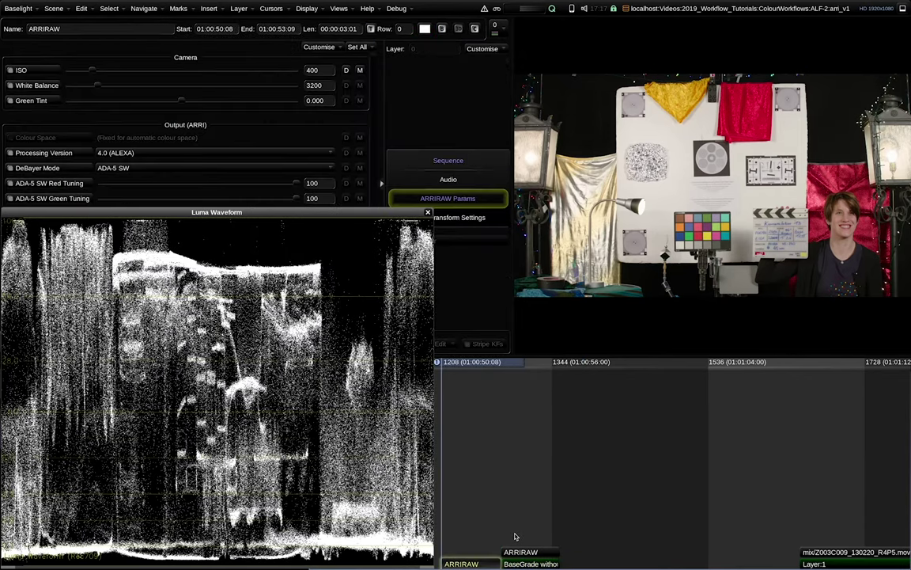
{"action": "key", "text": "Up"}
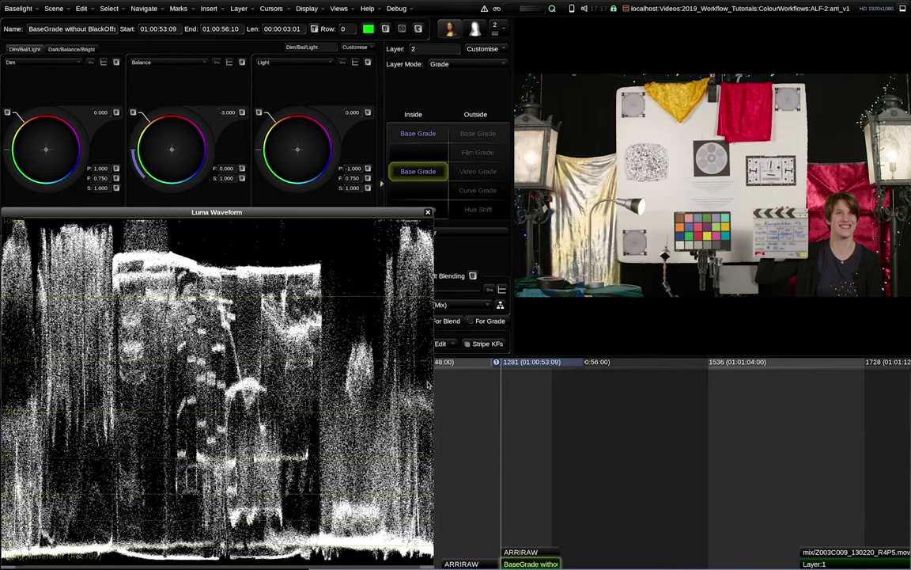
- Compare the 100nits and 1000nits versions of the two-women shot rendered through ARRI ALF-2
{"action": "left_click_drag", "start_coordinate": [236, 149], "coordinate": [196, 133]}
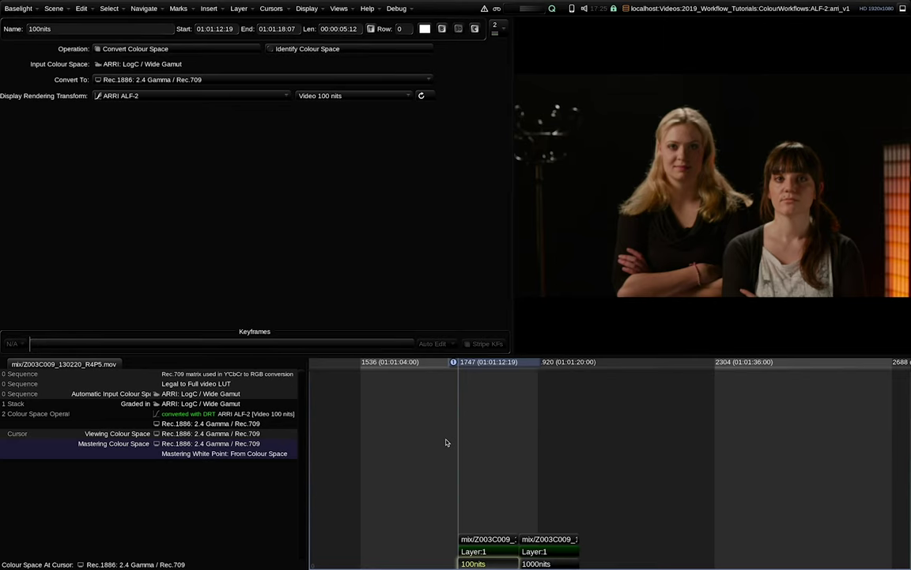
{"action": "key", "text": "Page_Down"}
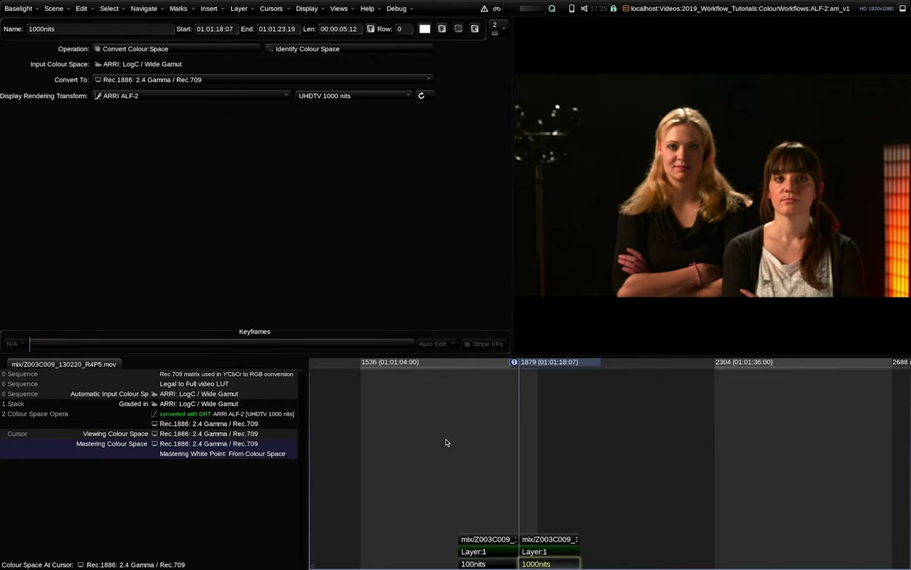
{"action": "key", "text": "Up"}
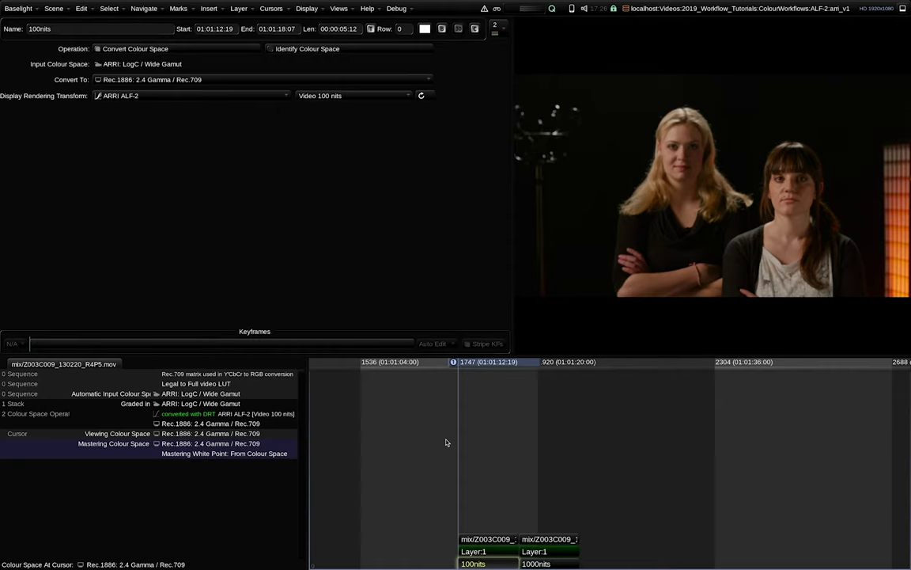
- Open the render setup for frames 2431-2492 covering shot001 and shot002, and review the VFX plates dpx and VFX plates exr deliverables
{"action": "key", "text": "Down"}
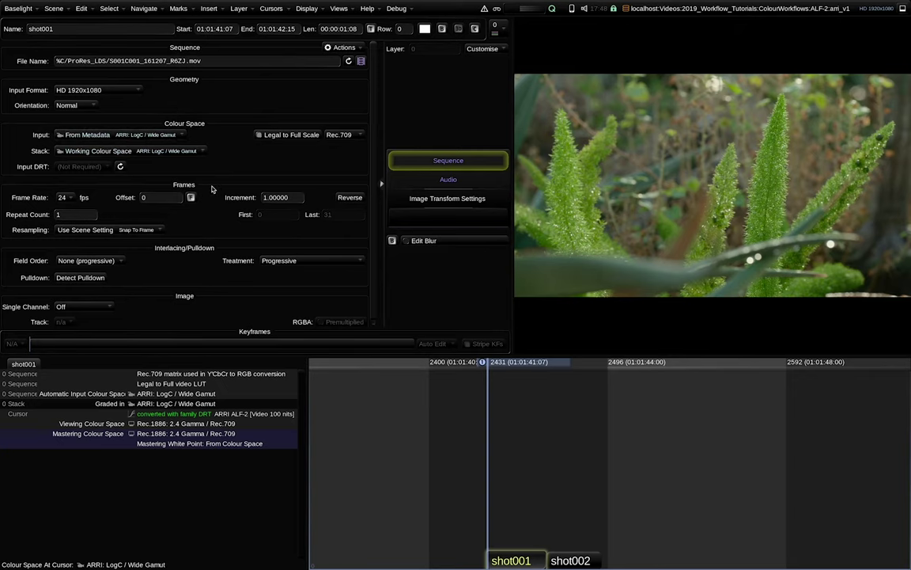
{"action": "left_click", "coordinate": [551, 398]}
{"action": "left_click_drag", "start_coordinate": [575, 364], "coordinate": [603, 369]}
{"action": "key", "text": "Up"}
{"action": "key", "text": "Up"}
{"action": "left_click", "coordinate": [338, 8]}
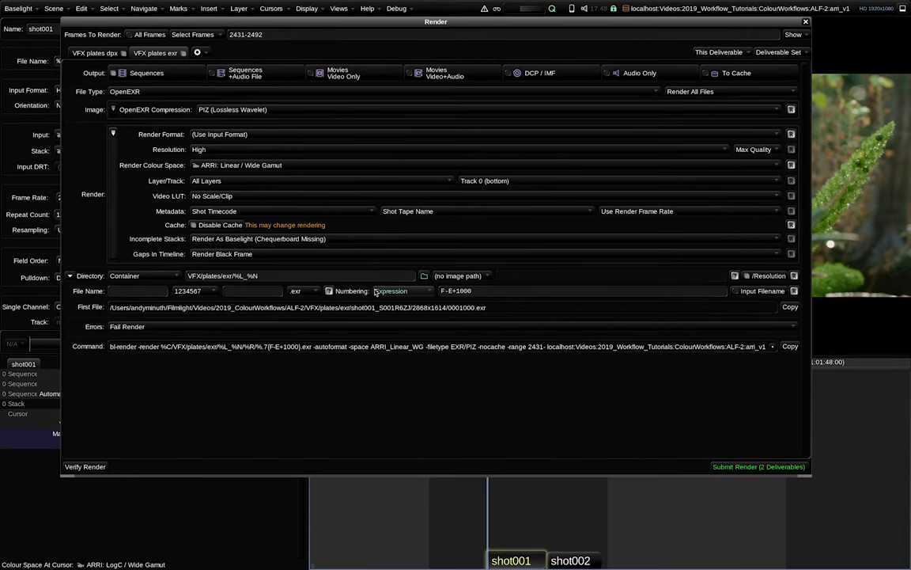
{"action": "left_click", "coordinate": [111, 53]}
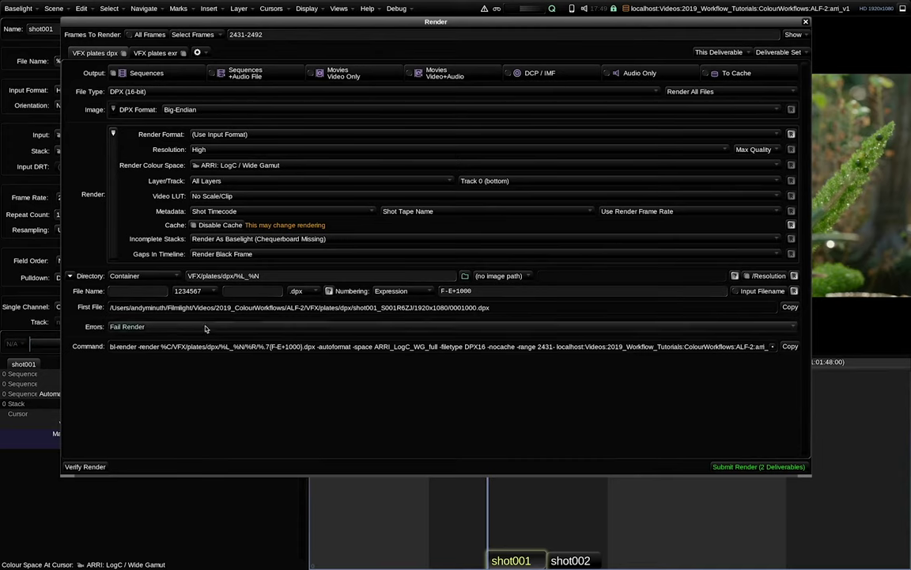
{"action": "left_click", "coordinate": [153, 54]}
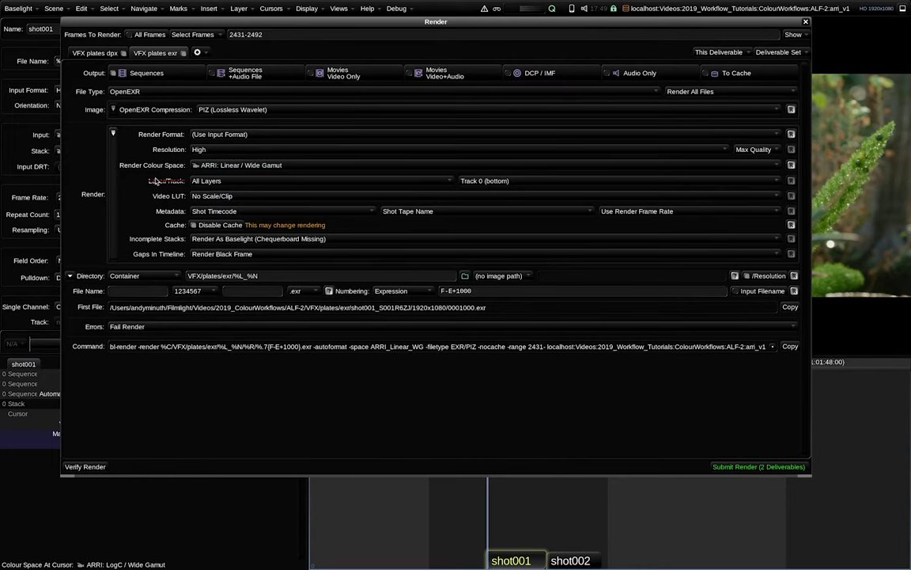
- Submit the render of both VFX plate deliverables under the default operation title and close the render and queue windows
{"action": "left_click", "coordinate": [767, 467]}
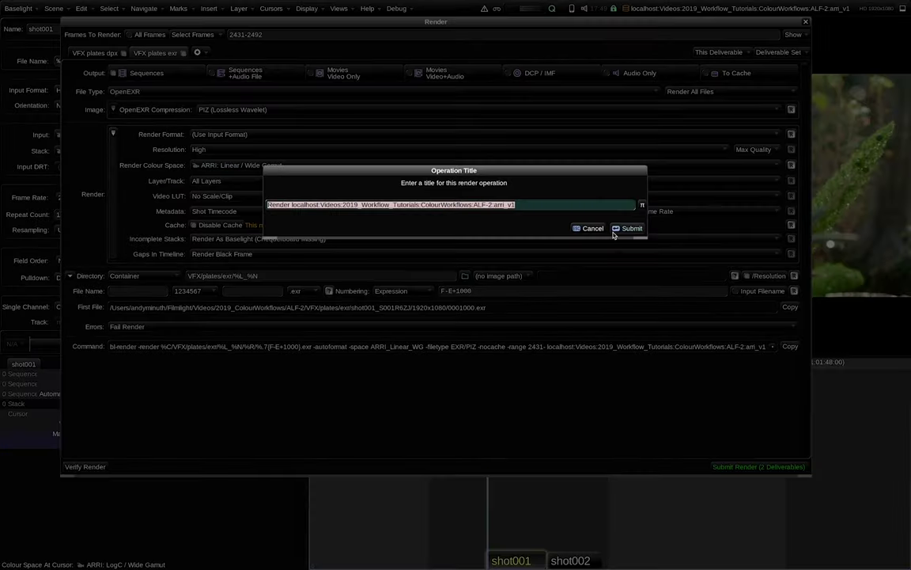
{"action": "left_click", "coordinate": [629, 230]}
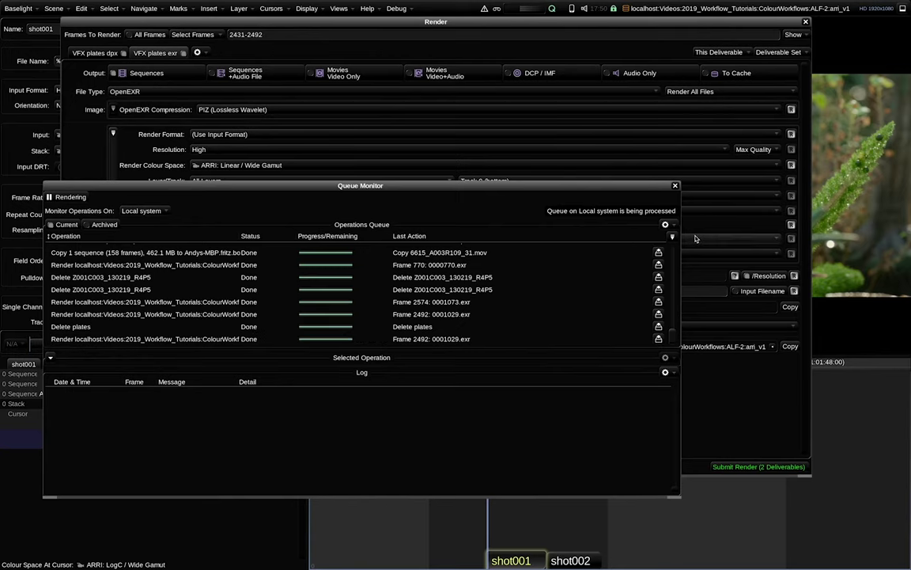
{"action": "left_click", "coordinate": [675, 185]}
{"action": "left_click", "coordinate": [806, 22]}
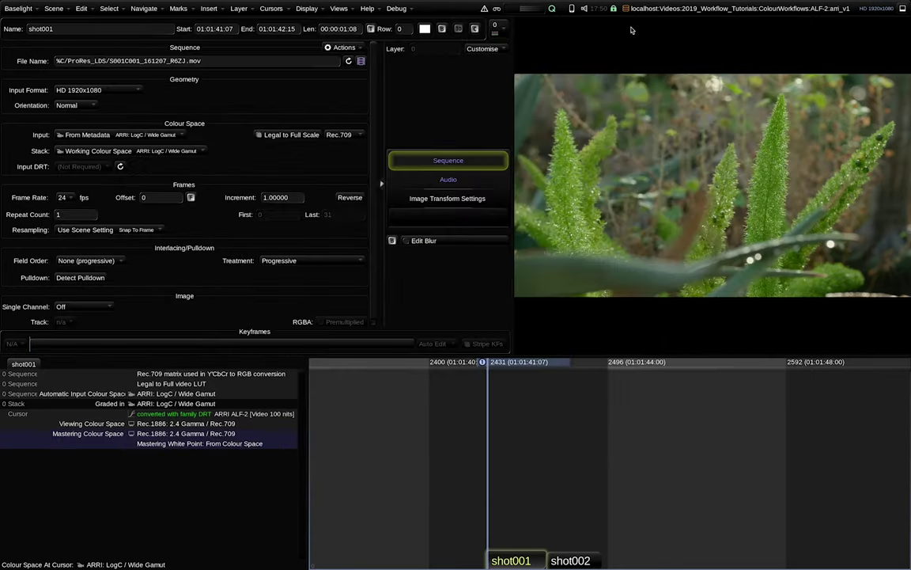
- Browse to the dpx folder under VFX/plates in FLUX Manage and insert the rendered shot001_S001R6ZJ DPX sequence at shot001
{"action": "left_click", "coordinate": [339, 8]}
{"action": "left_click", "coordinate": [362, 122]}
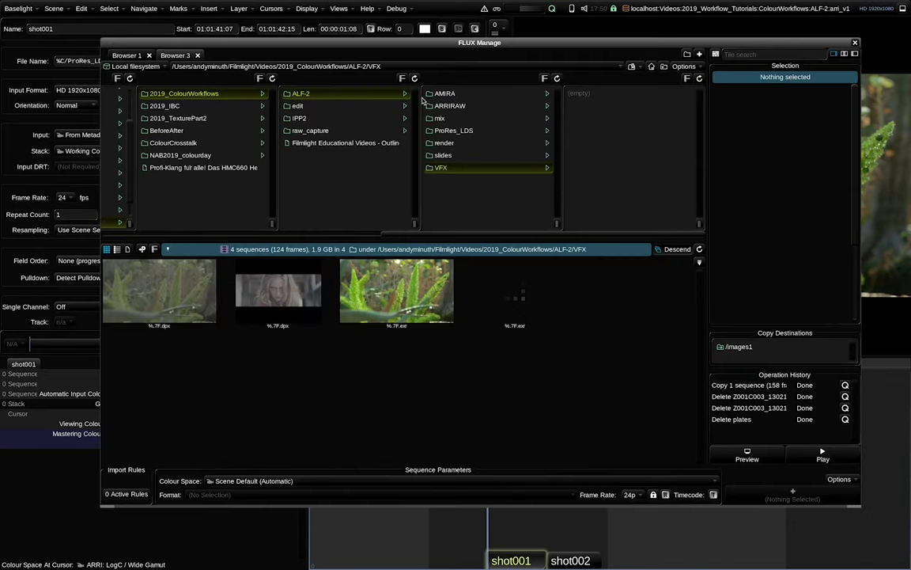
{"action": "left_click", "coordinate": [702, 79]}
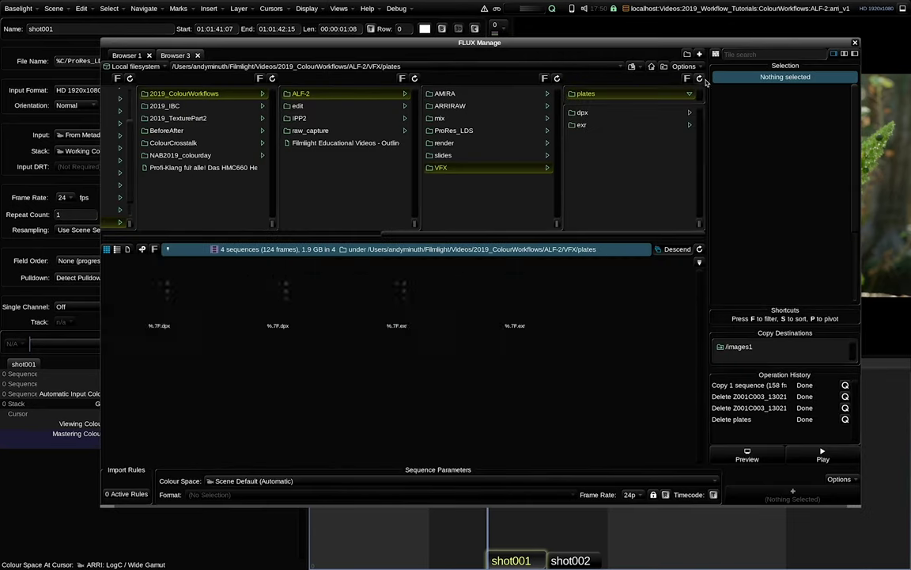
{"action": "left_click", "coordinate": [646, 113]}
{"action": "left_click", "coordinate": [637, 95]}
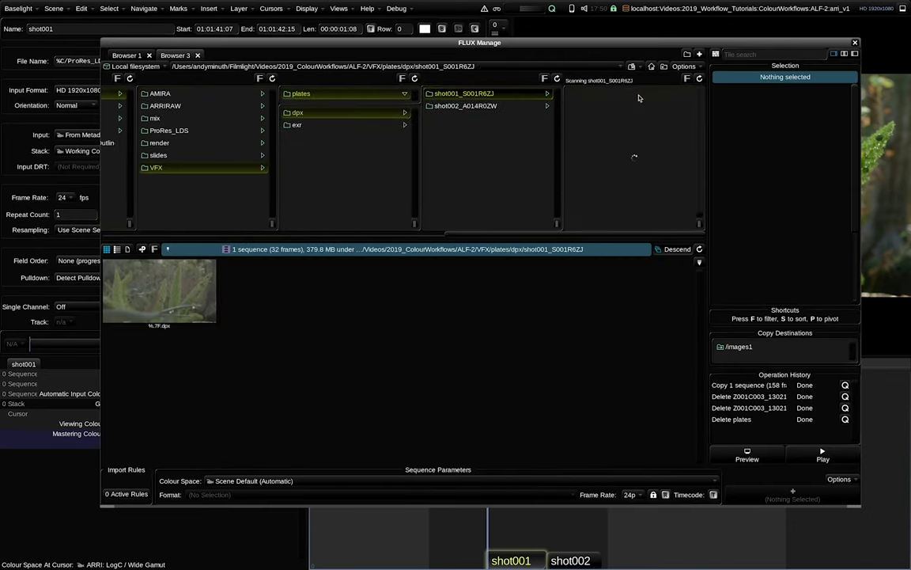
{"action": "left_click", "coordinate": [611, 117]}
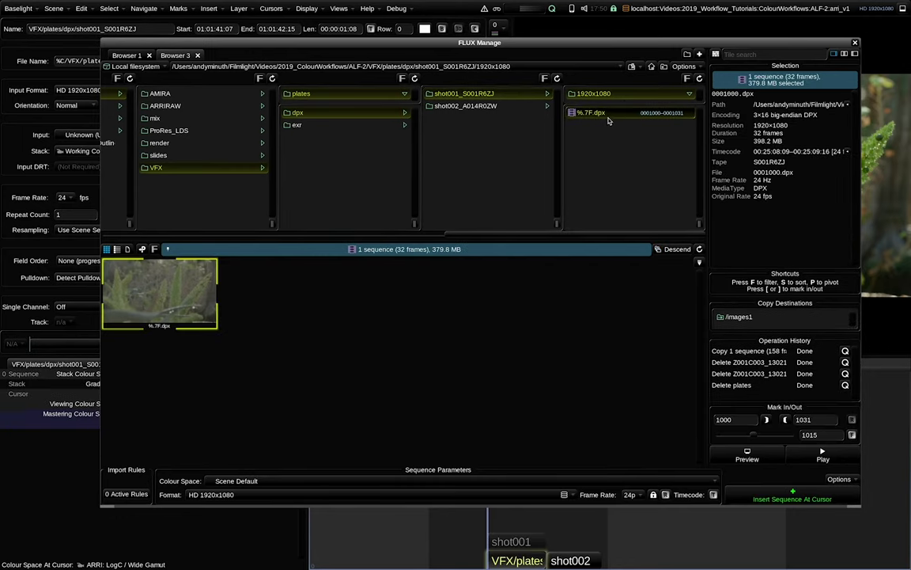
- Insert the rendered shot002_A014R0ZW DPX sequence at shot002 and close FLUX Manage
{"action": "left_click", "coordinate": [498, 108]}
{"action": "left_click", "coordinate": [616, 115]}
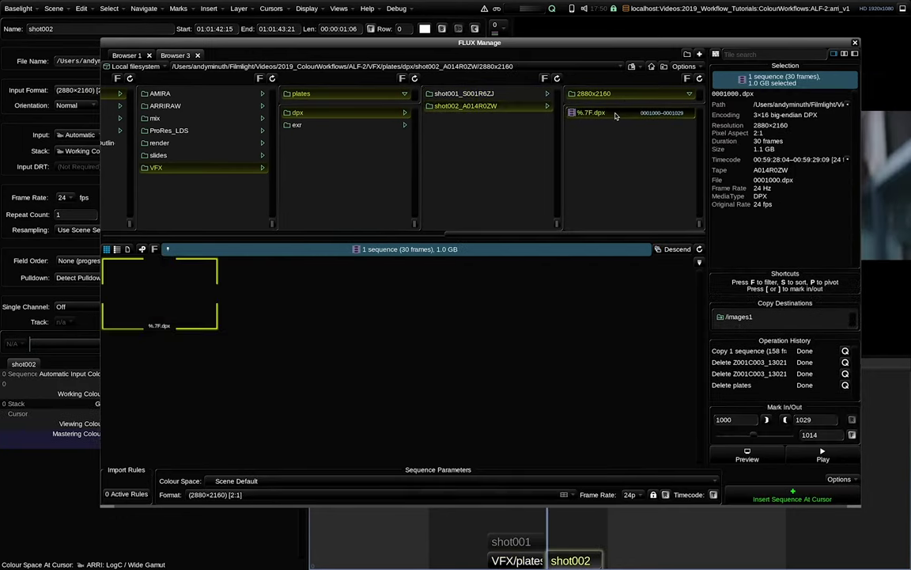
{"action": "double_click", "coordinate": [616, 115]}
{"action": "left_click", "coordinate": [855, 43]}
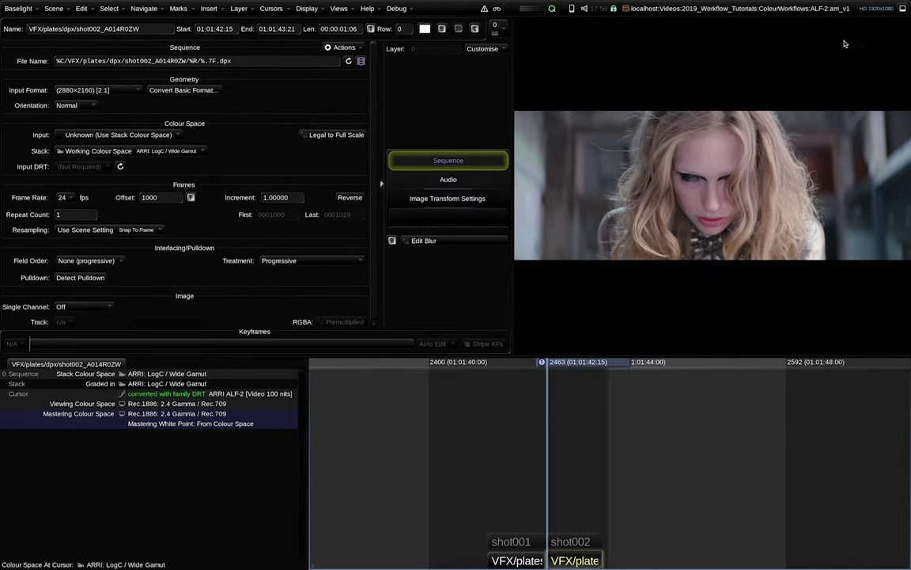
- Compare the rendered DPX plate of the green plant shot with the original shot001
{"action": "key", "text": "Up"}
{"action": "key", "text": "Up"}
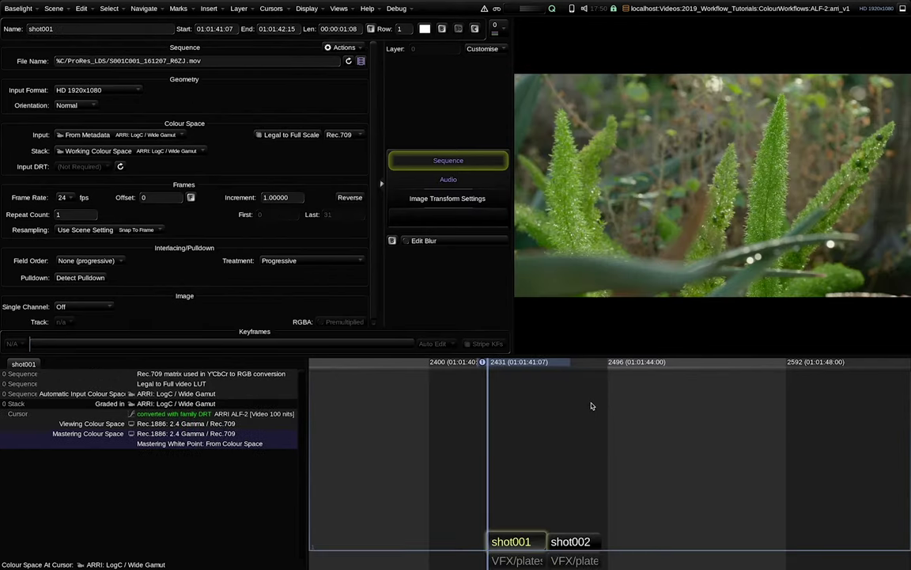
{"action": "key", "text": "Down"}
{"action": "key", "text": "Up"}
{"action": "key", "text": "Down"}
{"action": "key", "text": "Up"}
{"action": "key", "text": "alt+Down"}
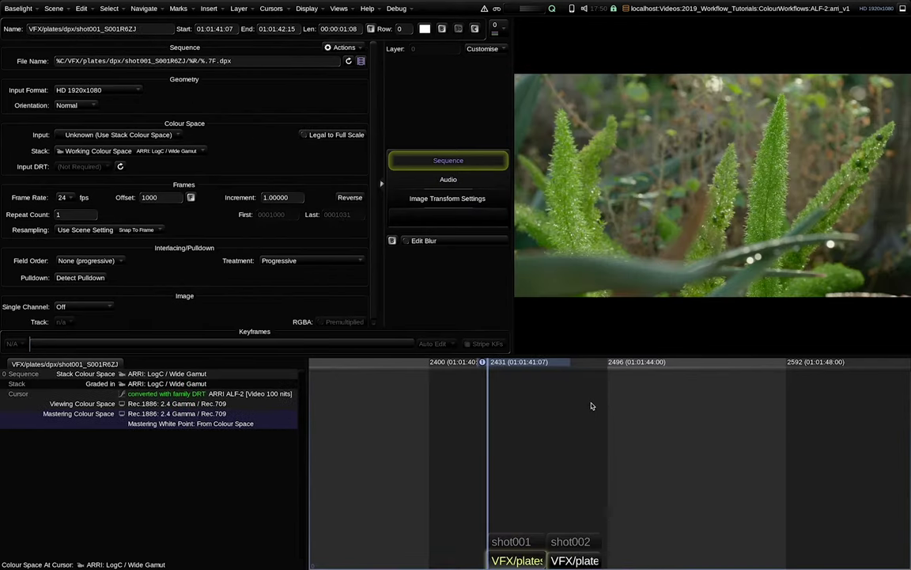
{"action": "key", "text": "alt+Up"}
{"action": "key", "text": "alt+Down"}
{"action": "key", "text": "alt+Up"}
- Compare the rendered DPX plate of the blonde woman shot with the original shot002
{"action": "key", "text": "Down"}
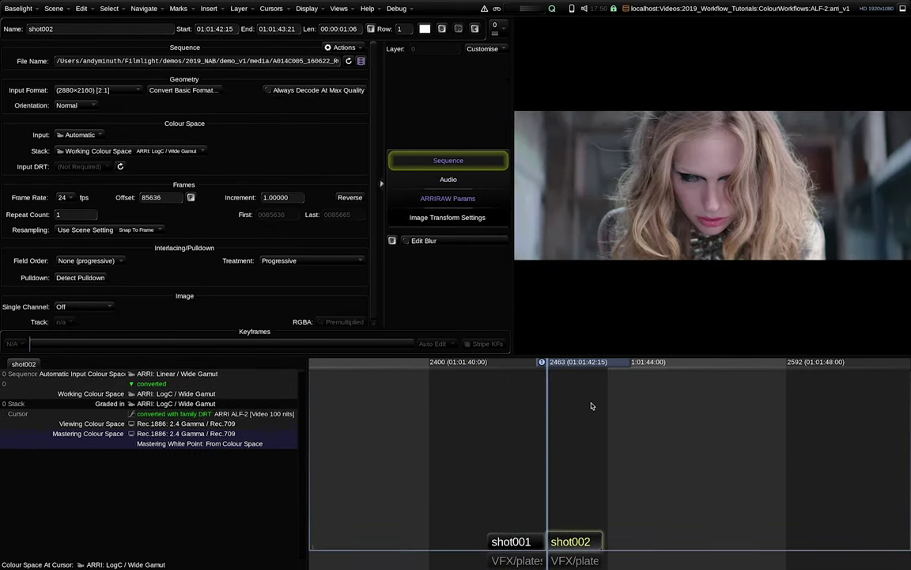
{"action": "key", "text": "alt+Down"}
{"action": "key", "text": "alt+Up"}
{"action": "key", "text": "alt+Down"}
{"action": "key", "text": "alt+Up"}
{"action": "key", "text": "alt+Down"}
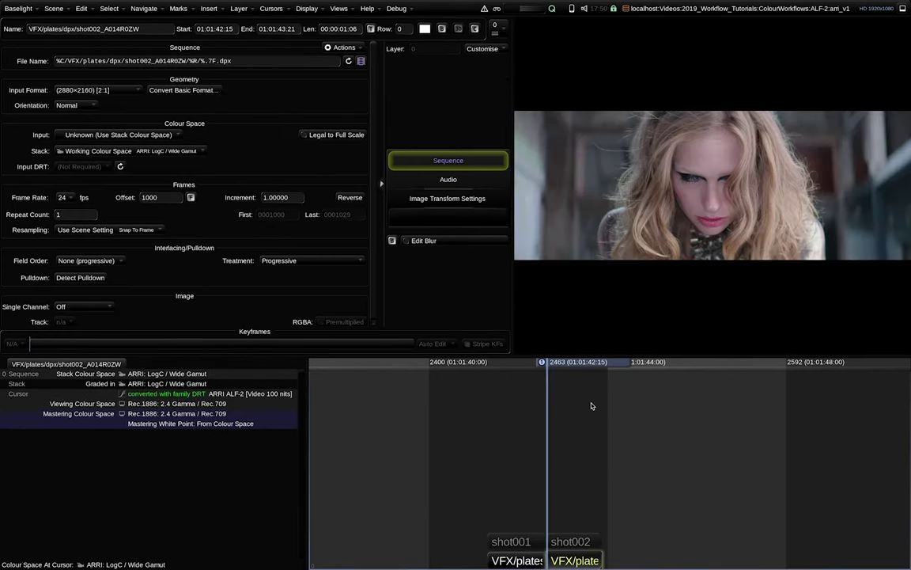
{"action": "key", "text": "alt+Up"}
{"action": "key", "text": "alt+Down"}
- Set the input colour space of both DPX plates, shot002 and shot001, to ARRI: LogC / Wide Gamut
{"action": "mouse_move", "coordinate": [66, 155]}
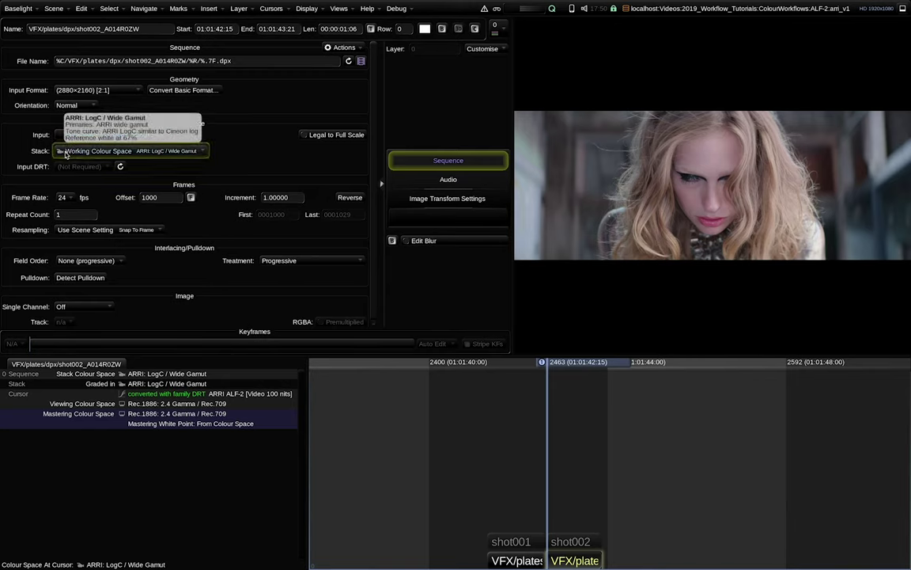
{"action": "left_click", "coordinate": [83, 136]}
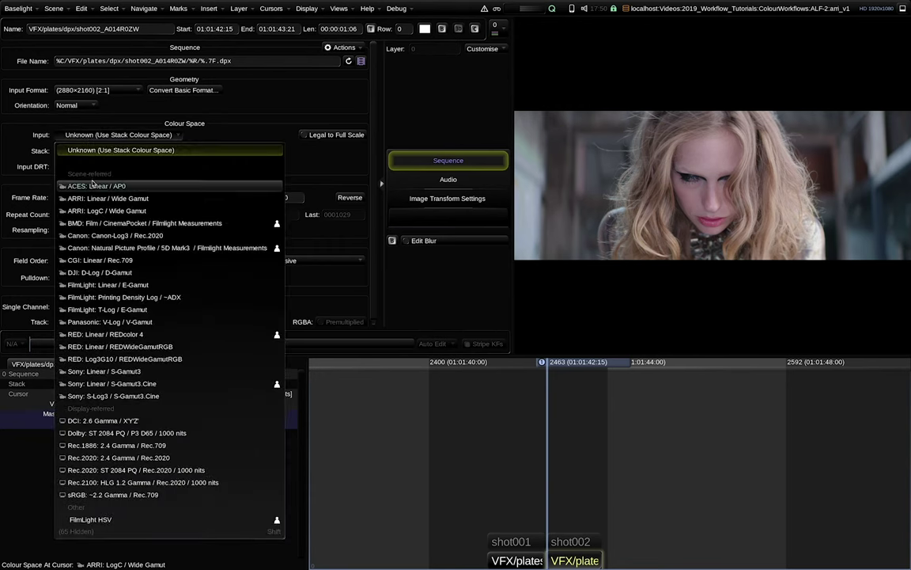
{"action": "left_click", "coordinate": [93, 212]}
{"action": "key", "text": "Up"}
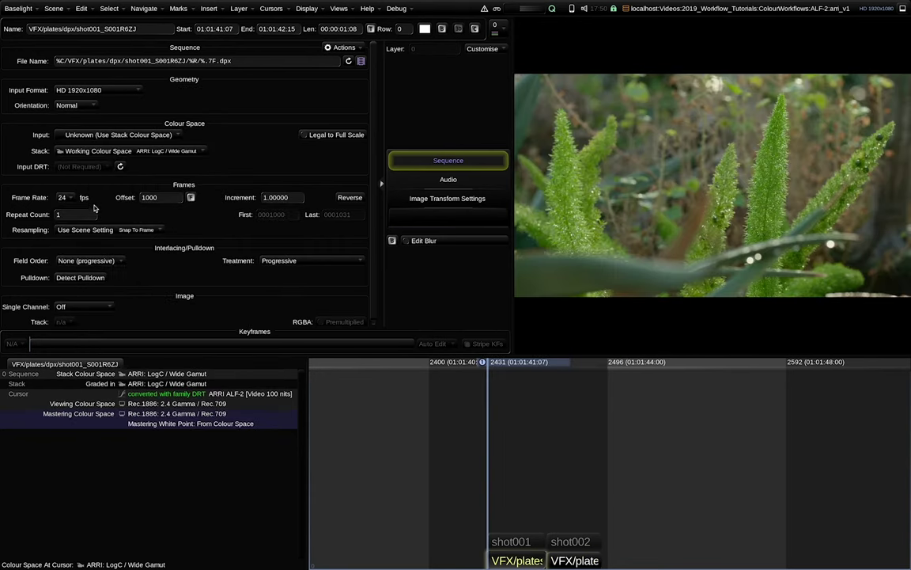
{"action": "left_click", "coordinate": [85, 136]}
{"action": "key", "text": "Down"}
{"action": "key", "text": "Down"}
{"action": "key", "text": "Return"}
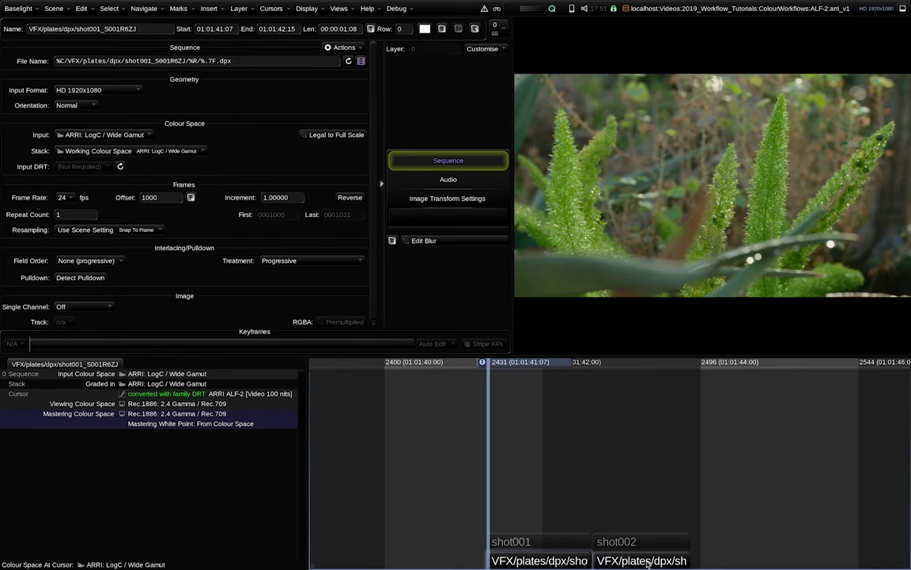
- Move both DPX plates away from the original shots to row 6 of the timeline
{"action": "left_click", "coordinate": [647, 561]}
{"action": "left_click_drag", "start_coordinate": [647, 560], "coordinate": [647, 447]}
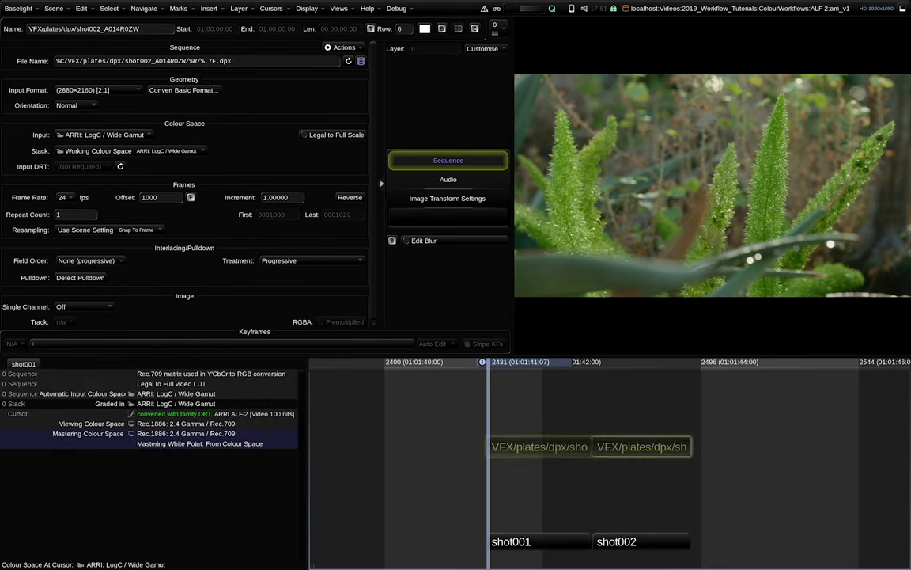
{"action": "left_click", "coordinate": [538, 412]}
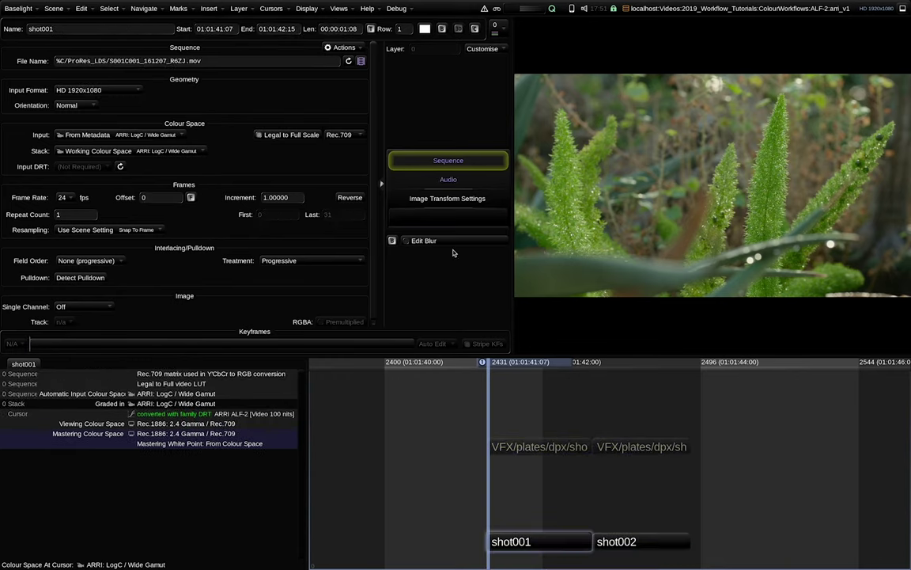
- Insert both rendered EXR sequences from VFX/plates/exr at shot001 and shot002 through FLUX Manage
{"action": "left_click", "coordinate": [339, 9]}
{"action": "left_click", "coordinate": [348, 110]}
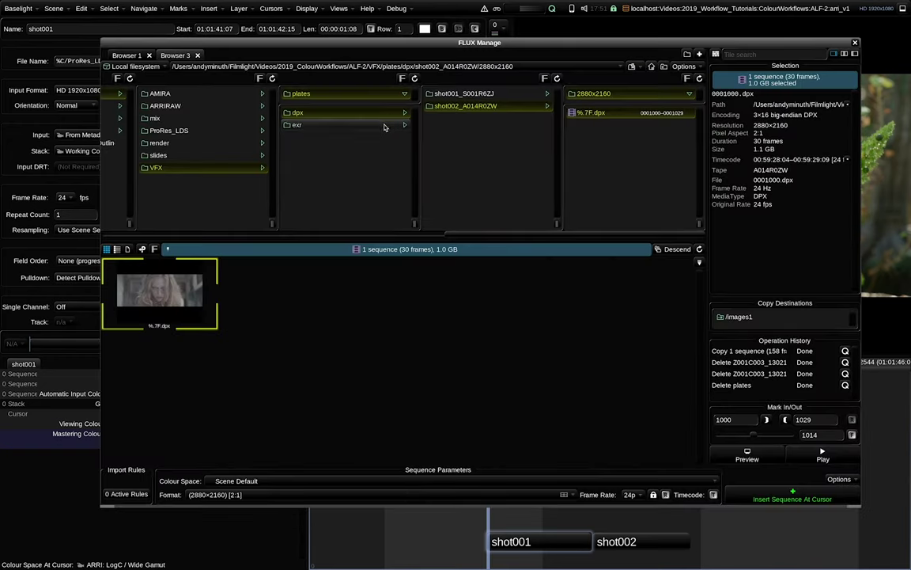
{"action": "left_click", "coordinate": [385, 128]}
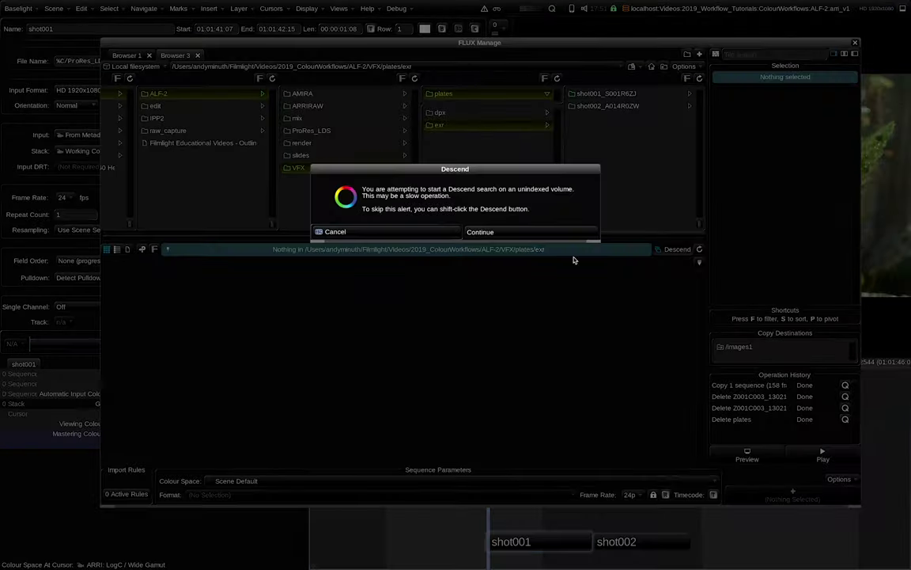
{"action": "left_click", "coordinate": [480, 230]}
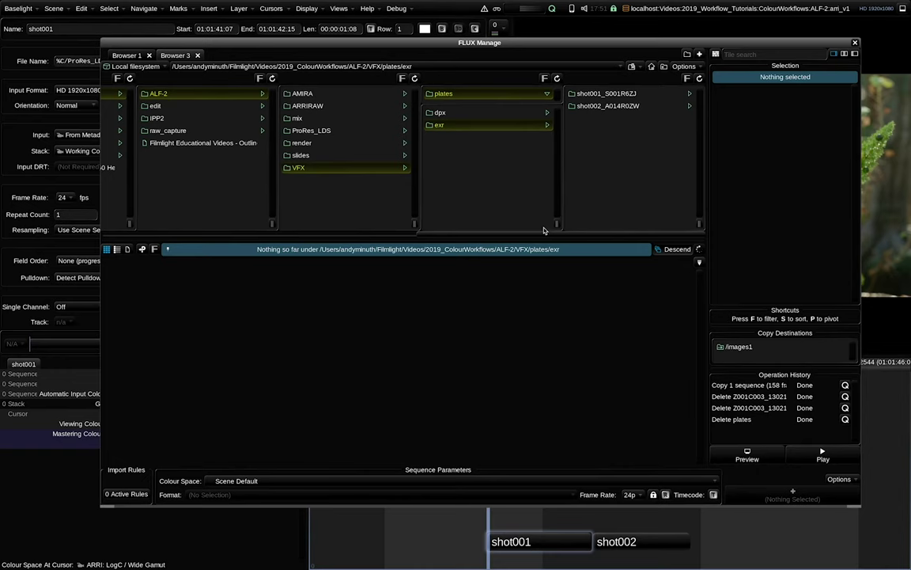
{"action": "double_click", "coordinate": [383, 249]}
{"action": "left_click", "coordinate": [855, 43]}
- Compare the rendered EXR plates with the original ARRI shots in the timeline
{"action": "left_click", "coordinate": [634, 364]}
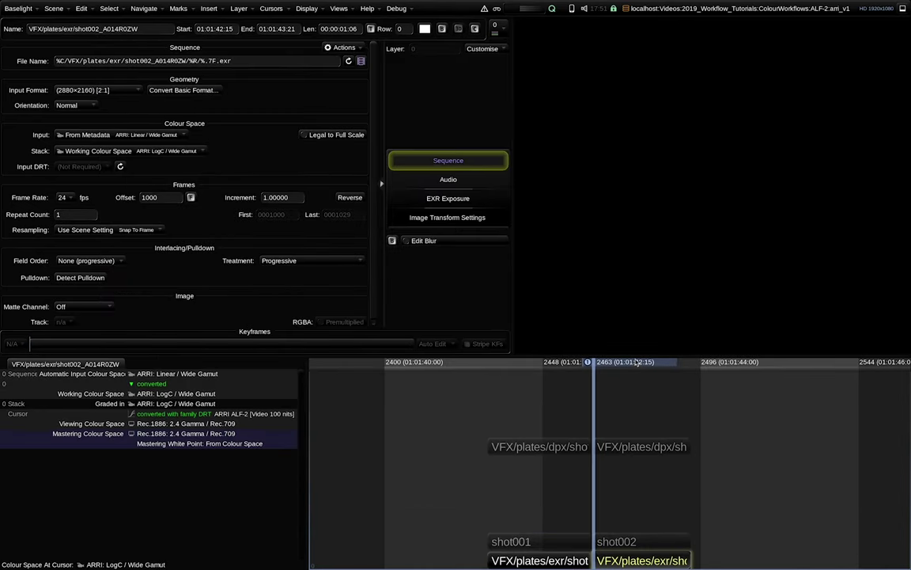
{"action": "key", "text": "Up"}
{"action": "key", "text": "Down"}
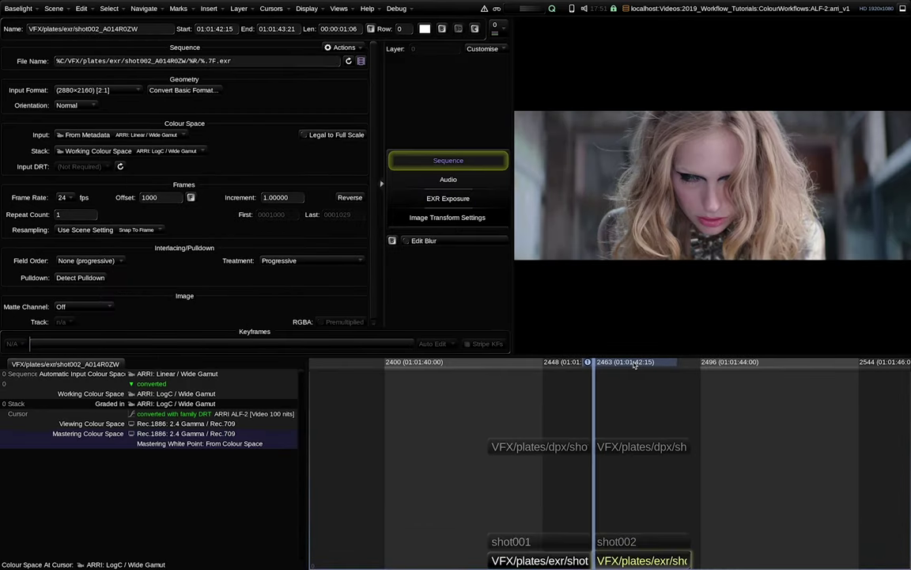
{"action": "key", "text": "Up"}
{"action": "key", "text": "Down"}
{"action": "key", "text": "Up"}
{"action": "key", "text": "Down"}
{"action": "key", "text": "Up"}
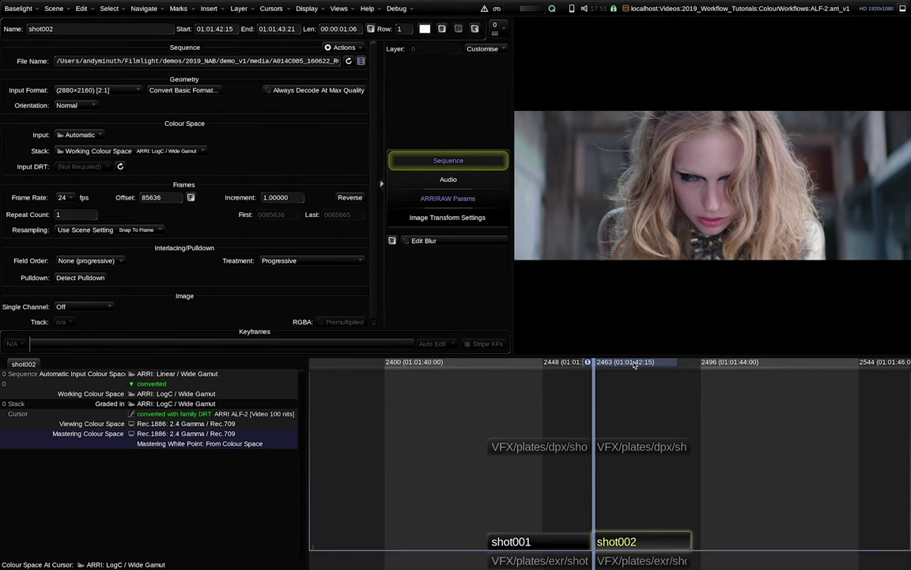
{"action": "key", "text": "Up"}
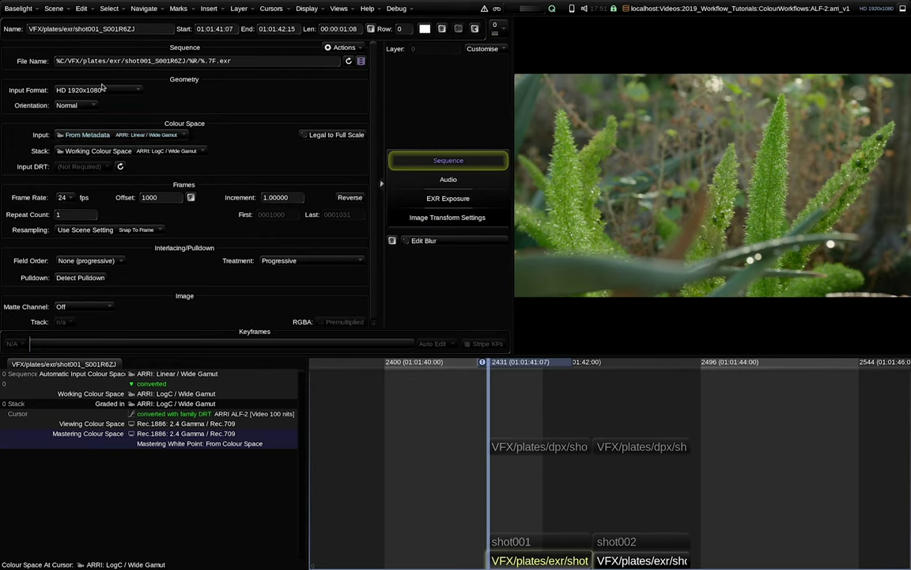
- Set the input colour space of the shot001 EXR plate to ARRI: Linear / Wide Gamut after trying CGI: Linear / Rec.709
{"action": "left_click", "coordinate": [135, 136]}
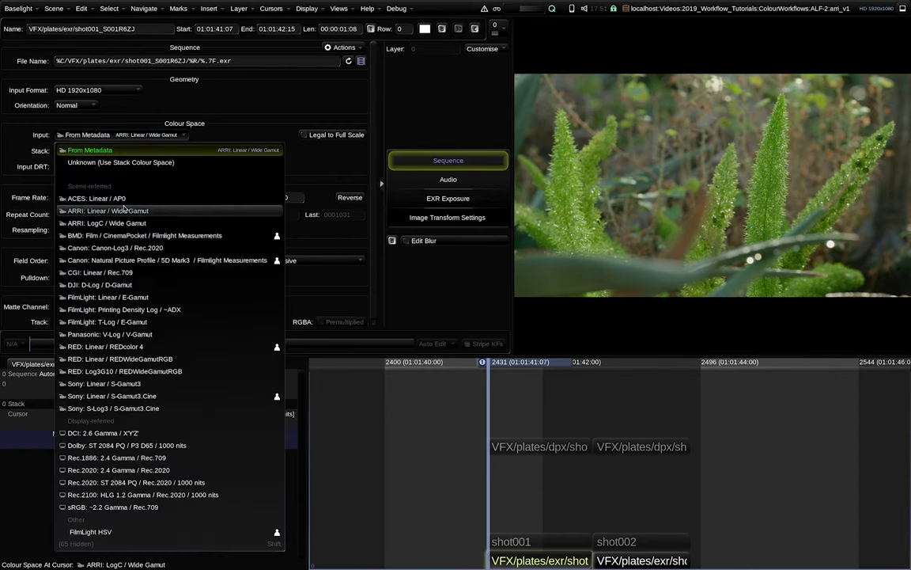
{"action": "left_click", "coordinate": [119, 273]}
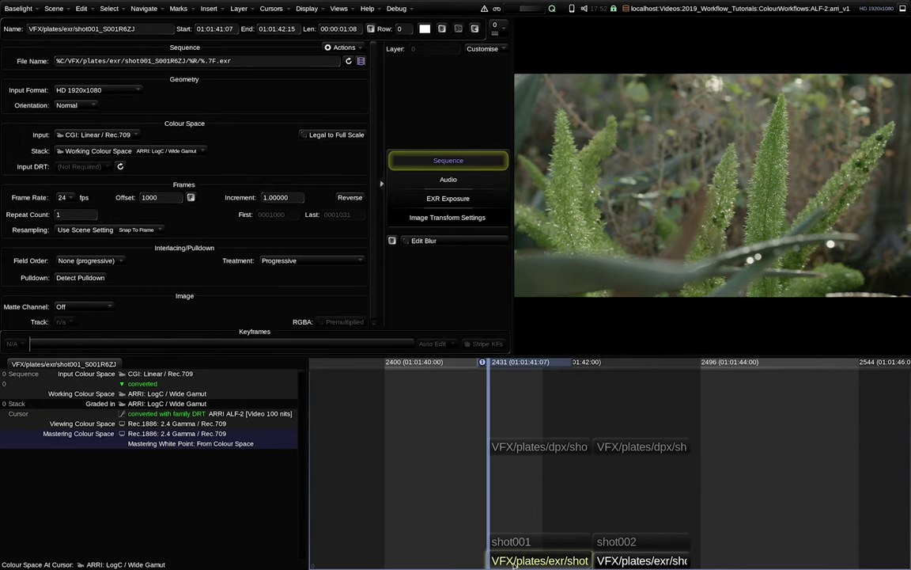
{"action": "left_click", "coordinate": [102, 136]}
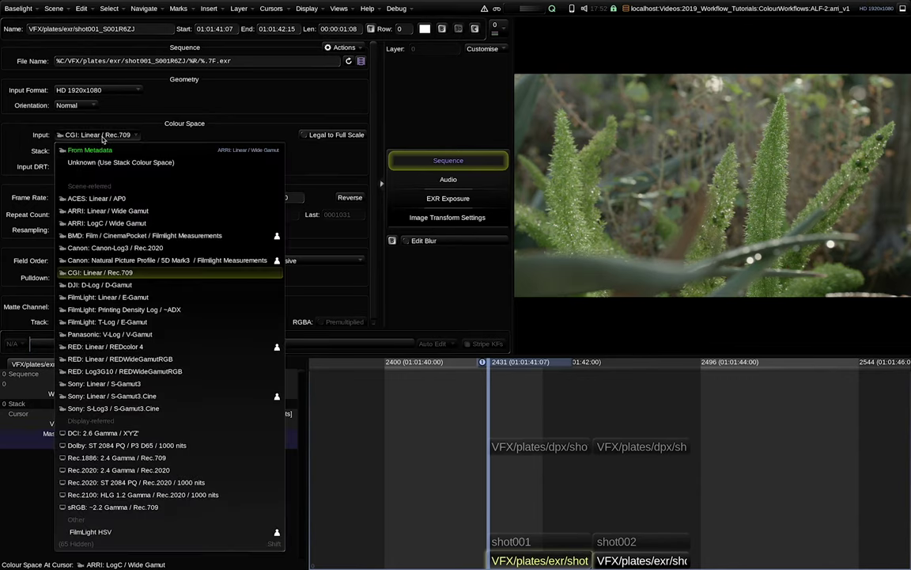
{"action": "left_click", "coordinate": [100, 211]}
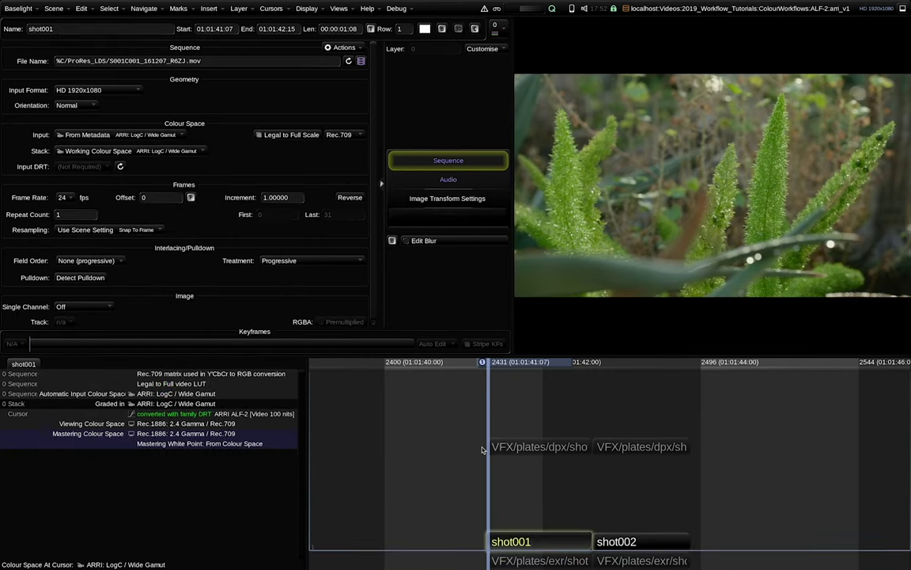
{"action": "left_click", "coordinate": [339, 9]}
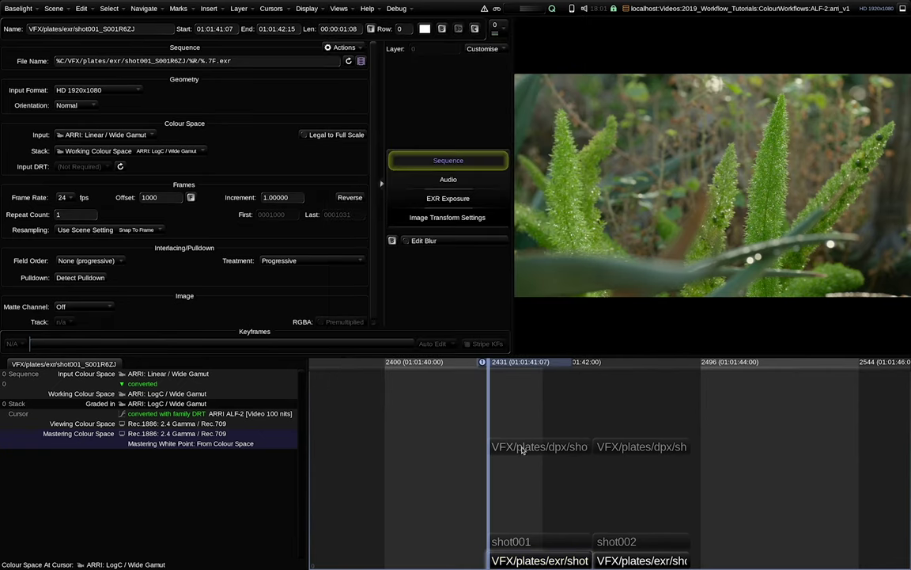
- Inspect the file metadata of the shot001 DPX plate in its source sequence browser, leaving the sequence unchanged
{"action": "left_click", "coordinate": [522, 449]}
{"action": "left_click", "coordinate": [361, 61]}
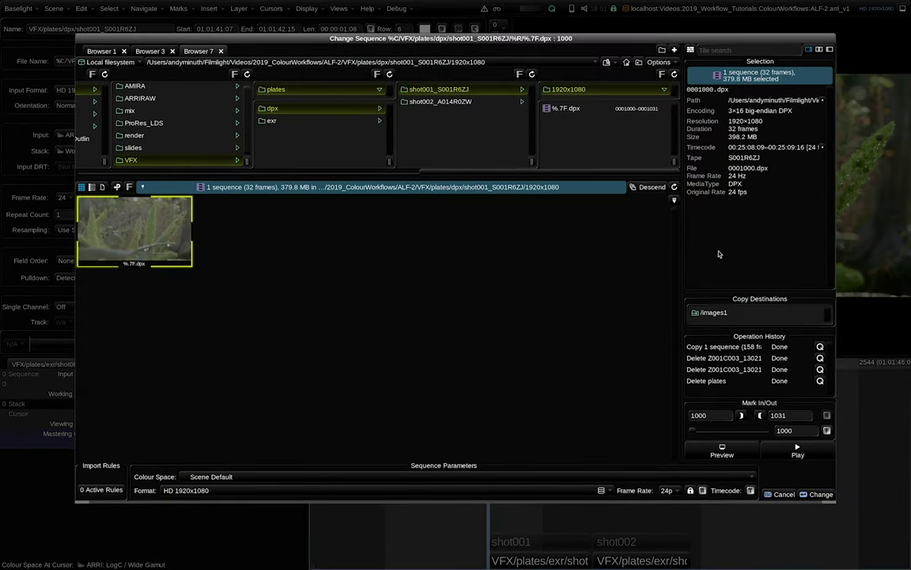
{"action": "left_click", "coordinate": [780, 495]}
- Examine the full metadata of the shot001 EXR plate, including its colour space and camera entries, without changing the sequence
{"action": "left_click", "coordinate": [556, 558]}
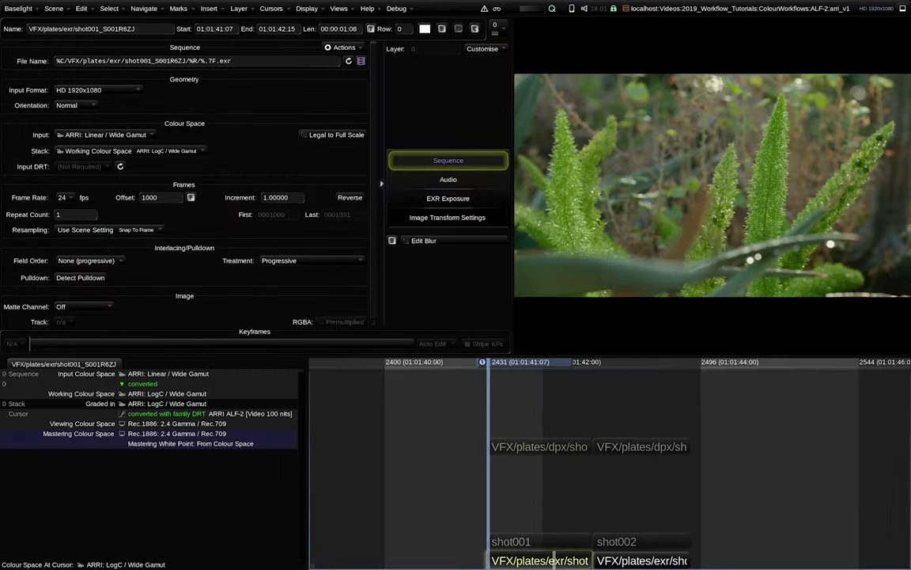
{"action": "left_click", "coordinate": [361, 61]}
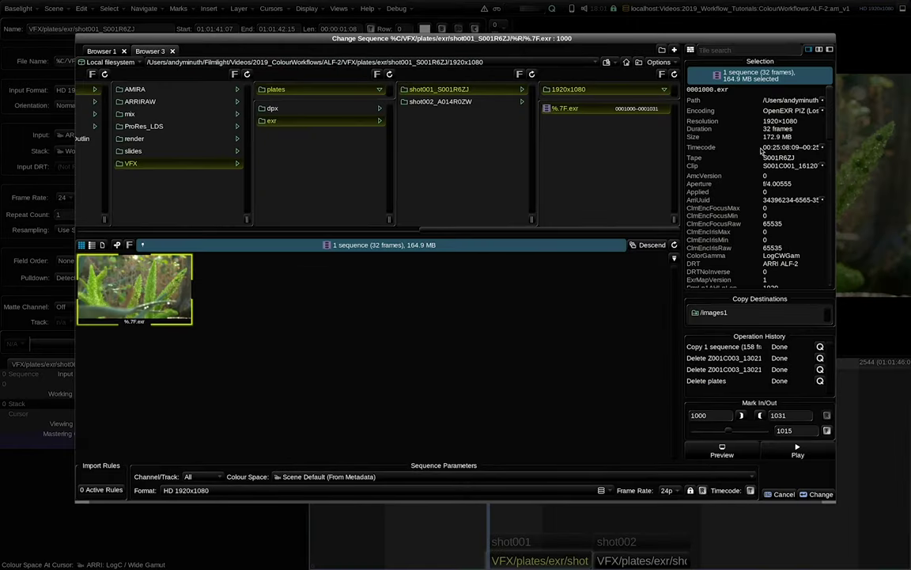
{"action": "scroll", "coordinate": [747, 120], "scroll_direction": "down", "scroll_amount": 10}
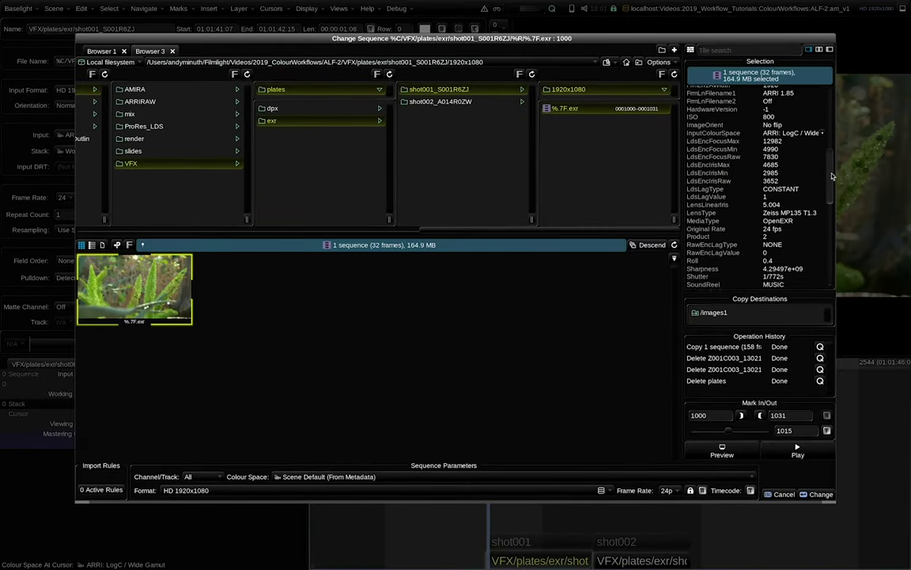
{"action": "scroll", "coordinate": [748, 182], "scroll_direction": "down", "scroll_amount": 3}
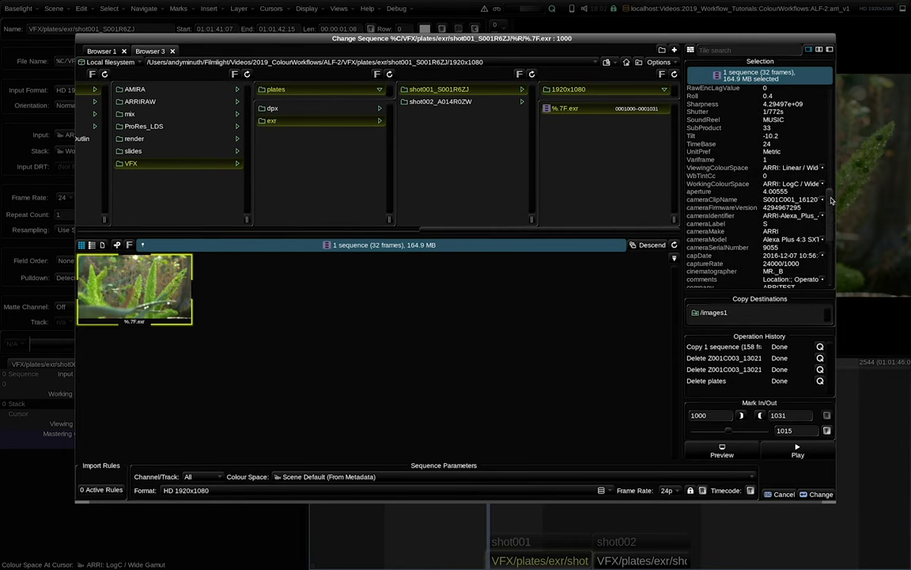
{"action": "left_click_drag", "start_coordinate": [829, 198], "coordinate": [833, 98]}
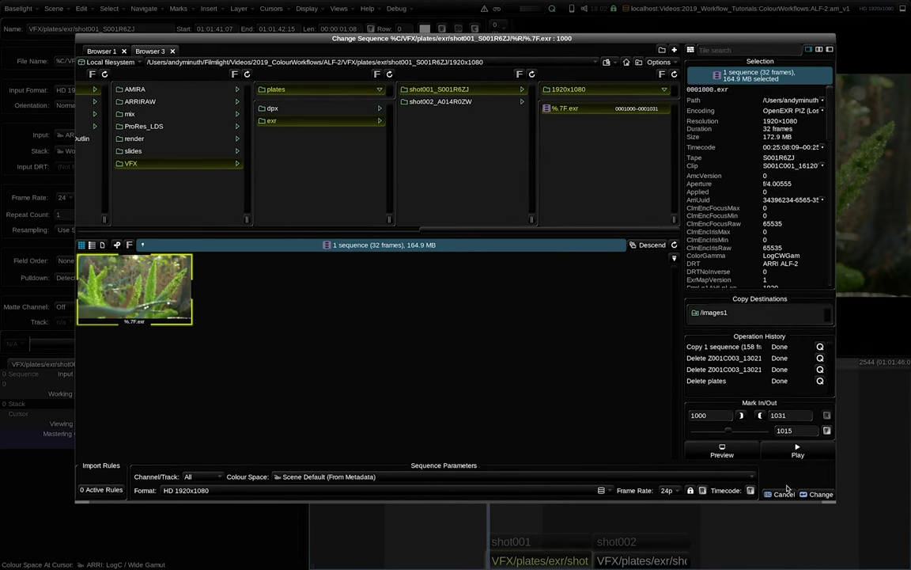
{"action": "left_click", "coordinate": [785, 492]}
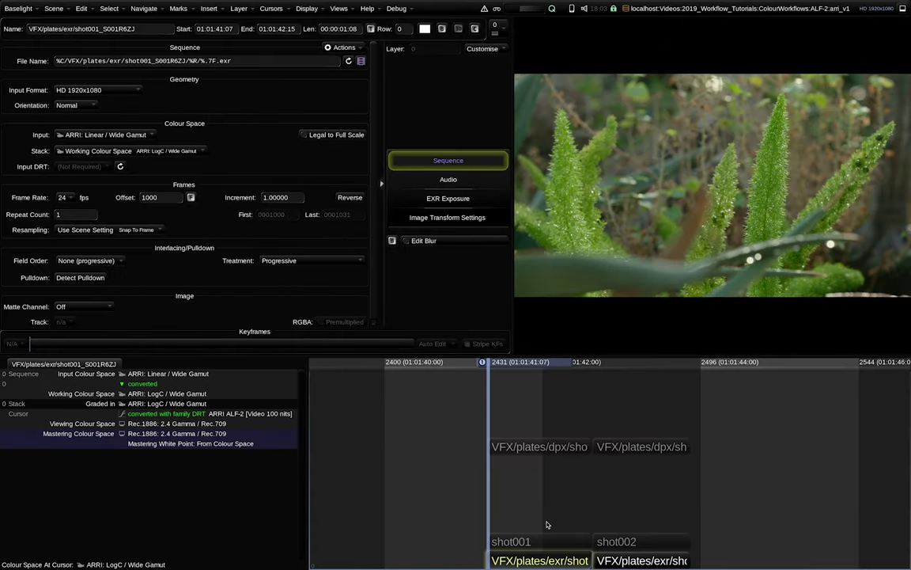